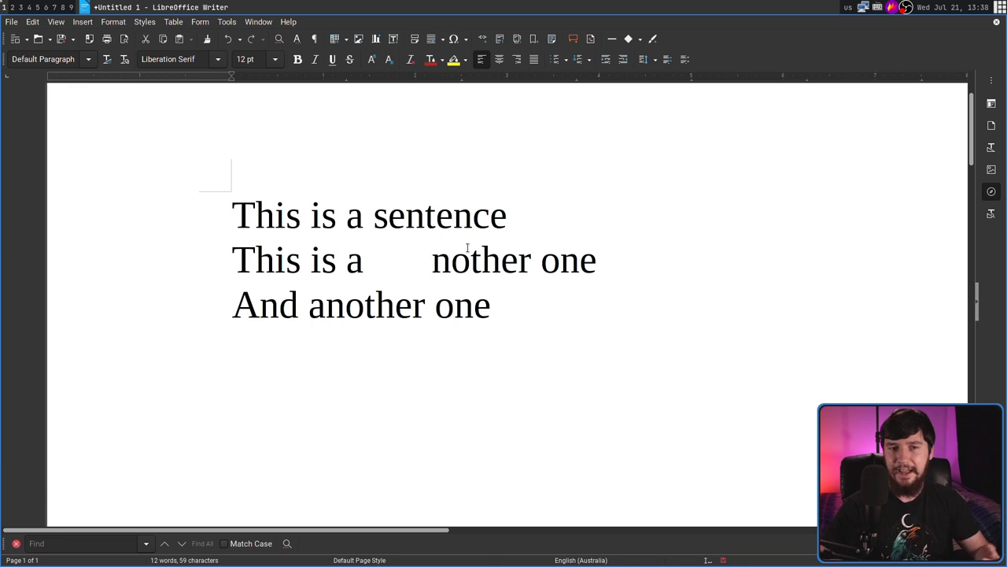
- Remove the extra spaces inside the second line so that it reads "This is another one"
{"action": "key", "text": "BackSpace"}
{"action": "key", "text": "BackSpace"}
{"action": "key", "text": "BackSpace"}
{"action": "key", "text": "BackSpace"}
{"action": "key", "text": "BackSpace"}
{"action": "key", "text": "BackSpace"}
{"action": "key", "text": "BackSpace"}
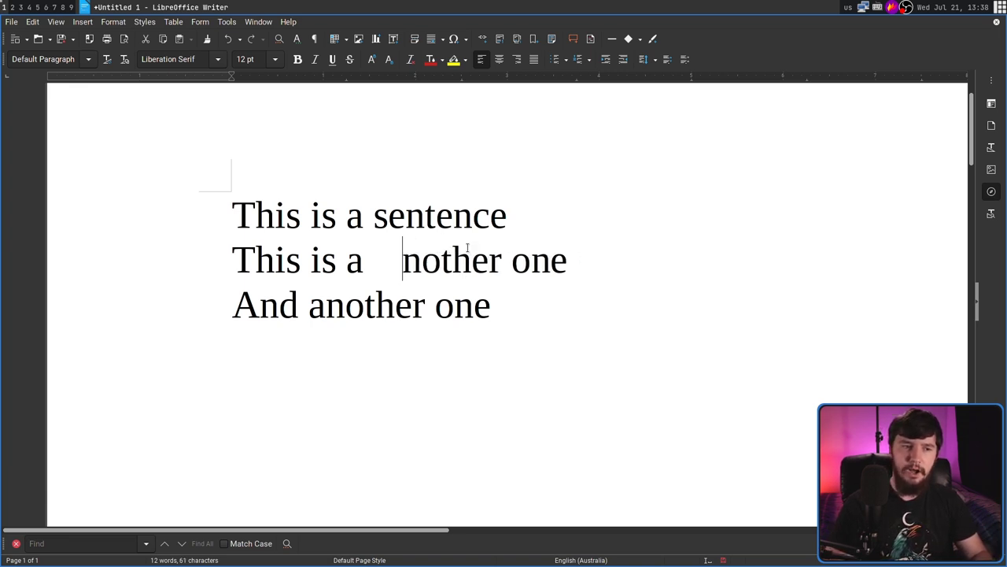
{"action": "key", "text": "BackSpace"}
{"action": "key", "text": "BackSpace"}
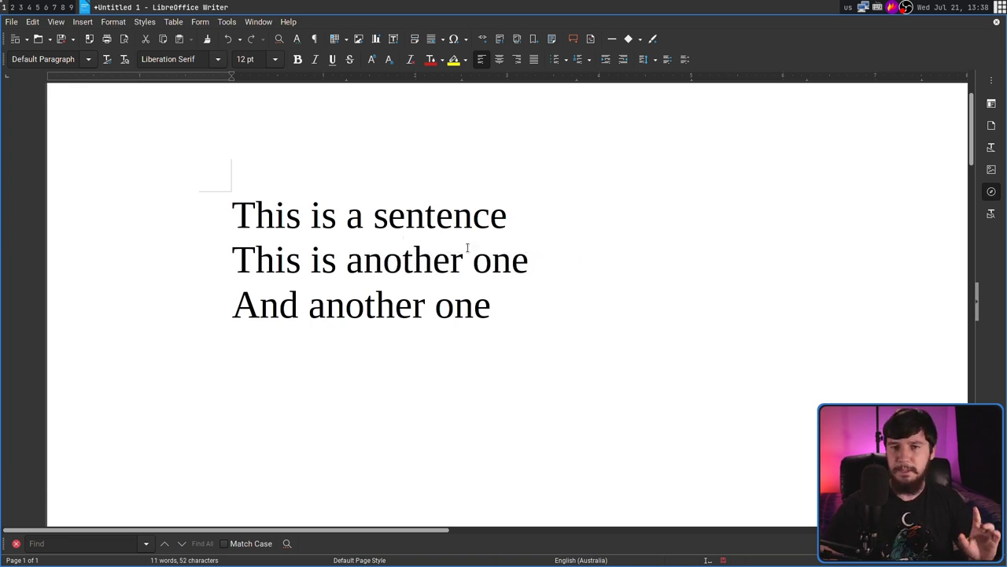
- Launch screenkey from the application launcher
{"action": "key", "text": "super+p"}
{"action": "type", "text": "scre"}
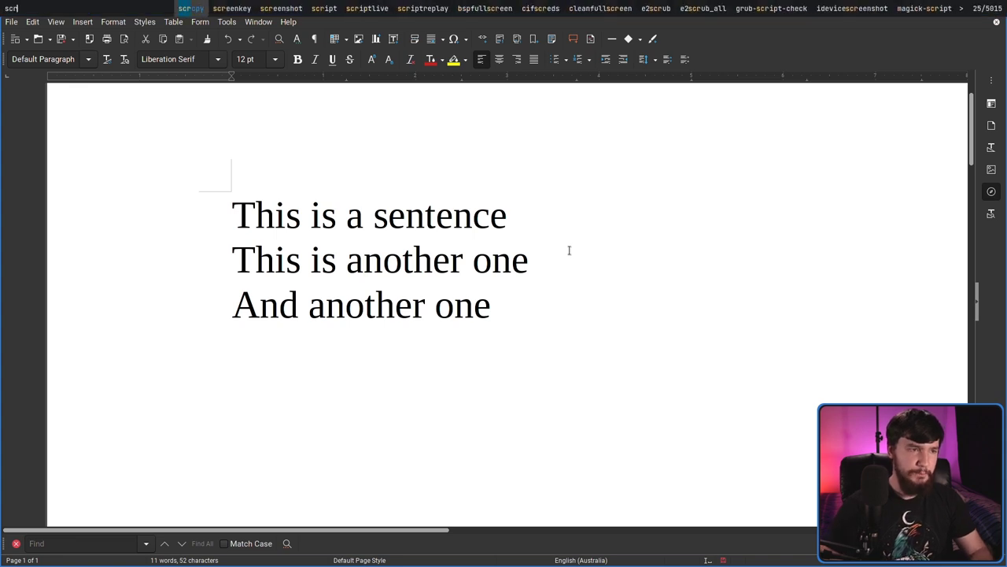
{"action": "key", "text": "Return"}
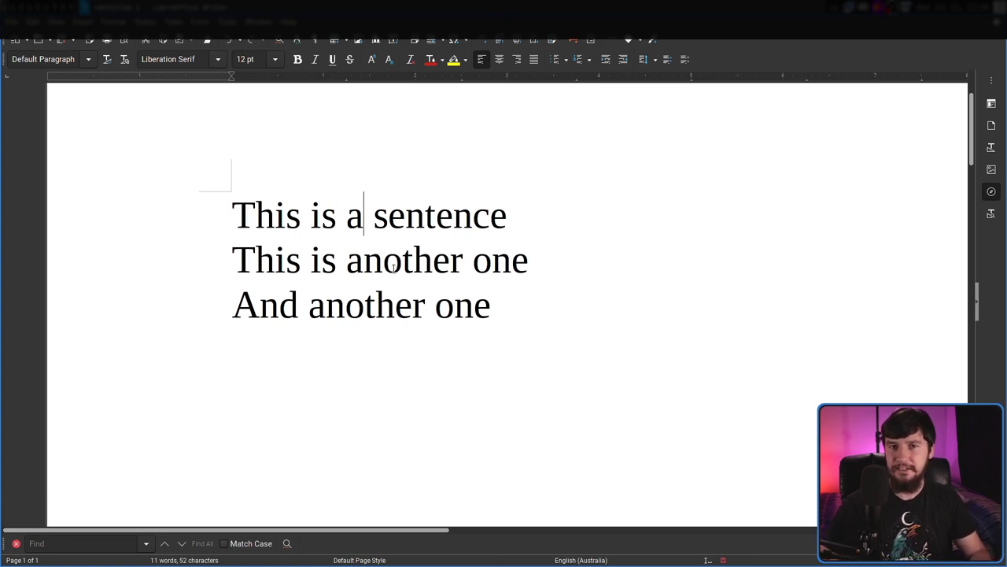
- Place the text cursor in the word "another" on the second line, and look down the page and back up
{"action": "left_click", "coordinate": [393, 268]}
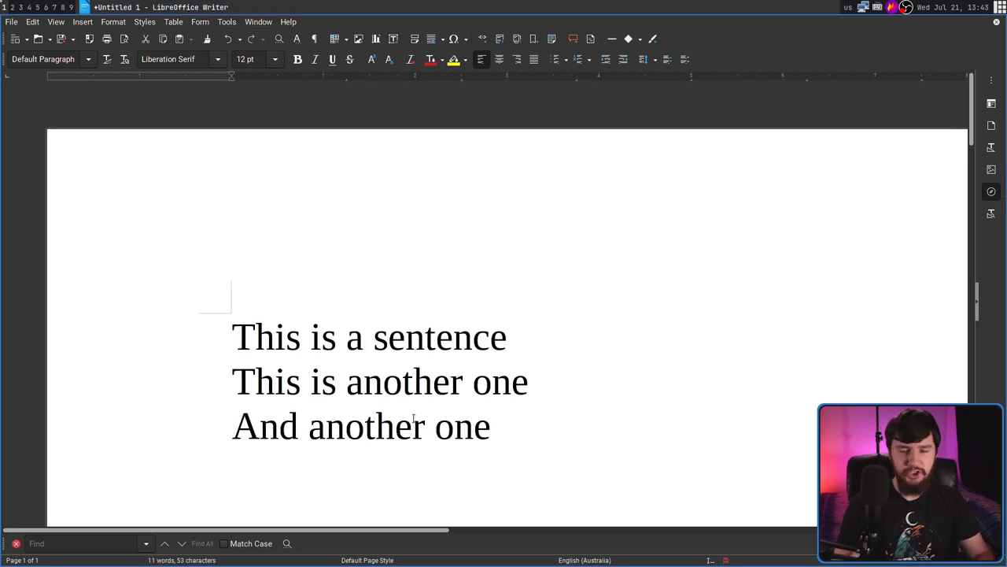
{"action": "scroll", "coordinate": [413, 418], "scroll_direction": "down", "scroll_amount": 10}
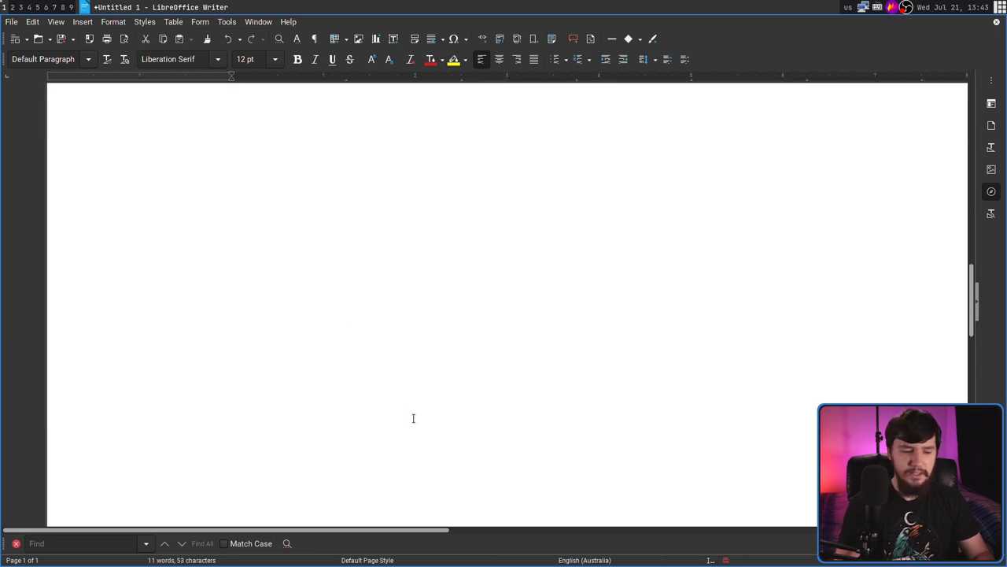
{"action": "scroll", "coordinate": [413, 418], "scroll_direction": "up", "scroll_amount": 10}
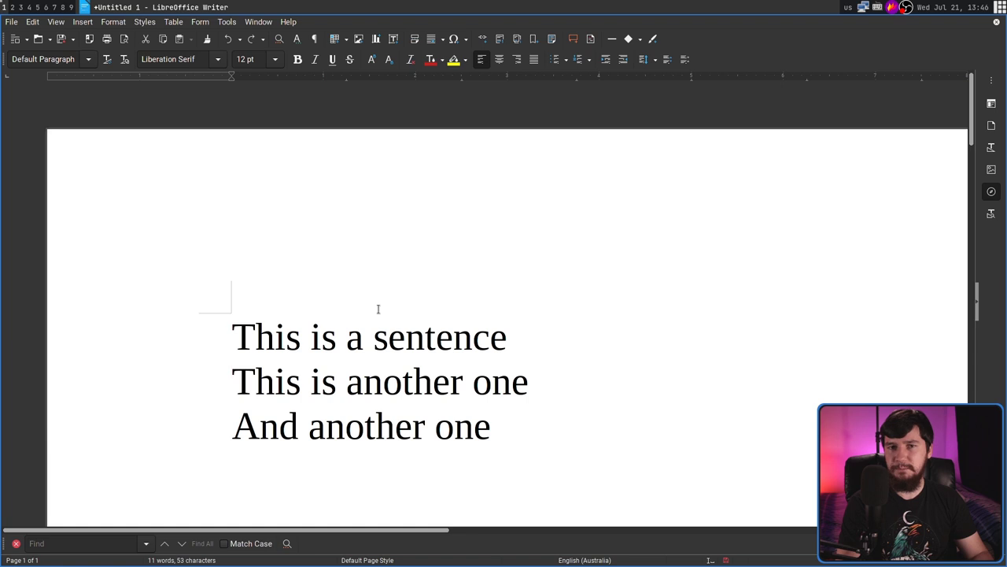
- Turn on overwrite mode and overtype the second line with "shdsgdf", starting after "an" in "another"
{"action": "key", "text": "End"}
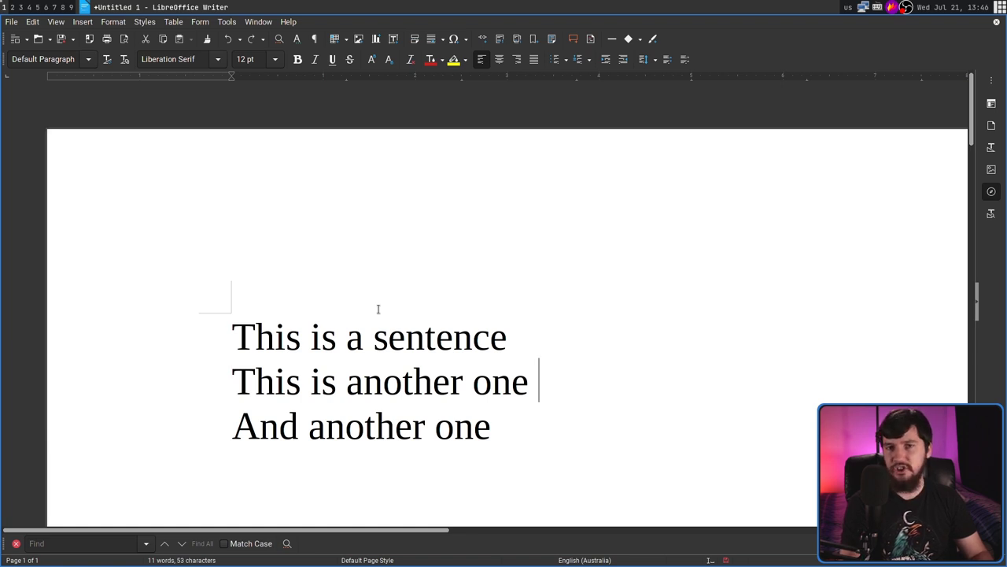
{"action": "key", "text": "Insert"}
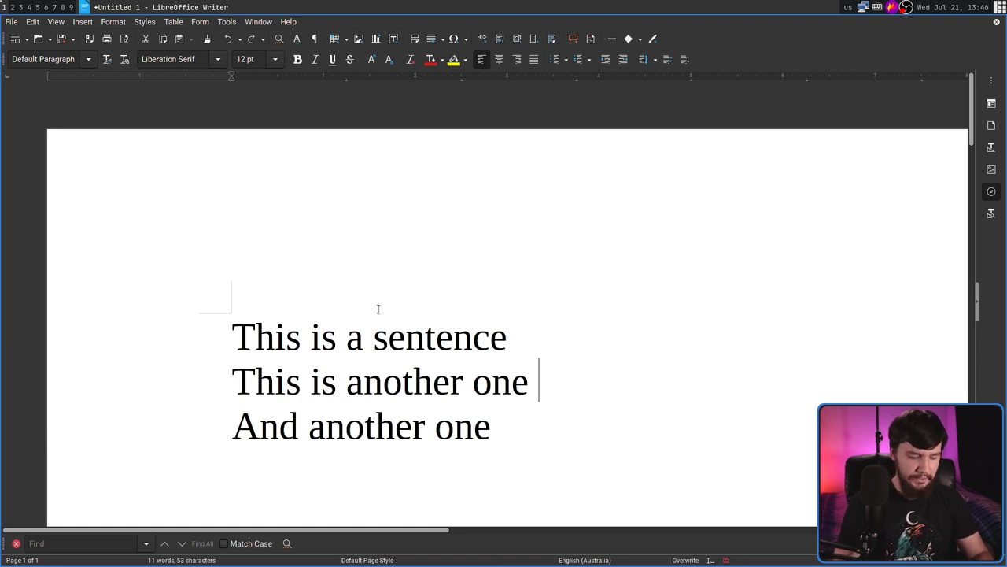
{"action": "key", "text": "Left"}
{"action": "key", "text": "Left"}
{"action": "key", "text": "Left"}
{"action": "key", "text": "Left"}
{"action": "key", "text": "Left"}
{"action": "key", "text": "Left"}
{"action": "key", "text": "Left"}
{"action": "key", "text": "Left"}
{"action": "key", "text": "Left"}
{"action": "key", "text": "Left"}
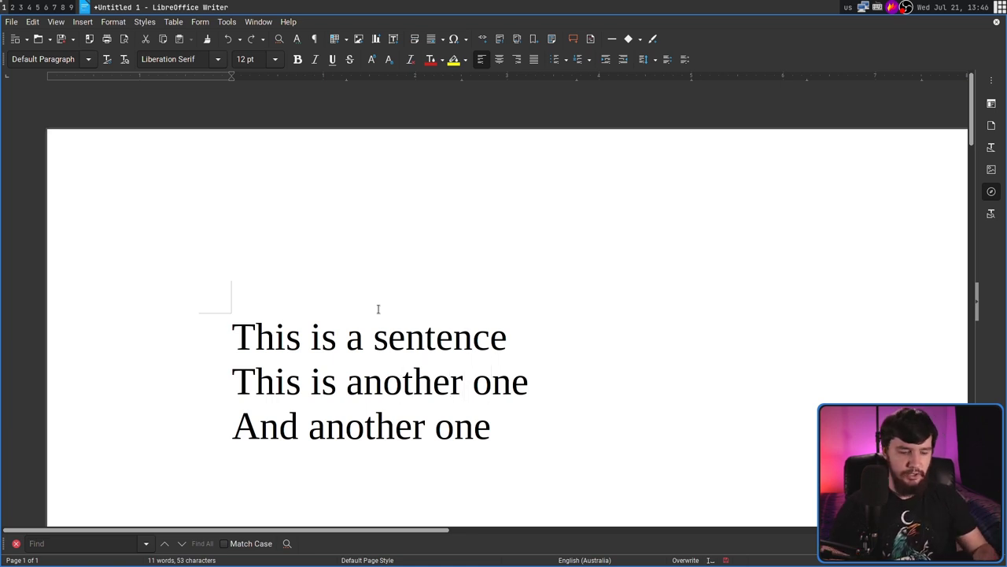
{"action": "type", "text": "shdsgfsdf"}
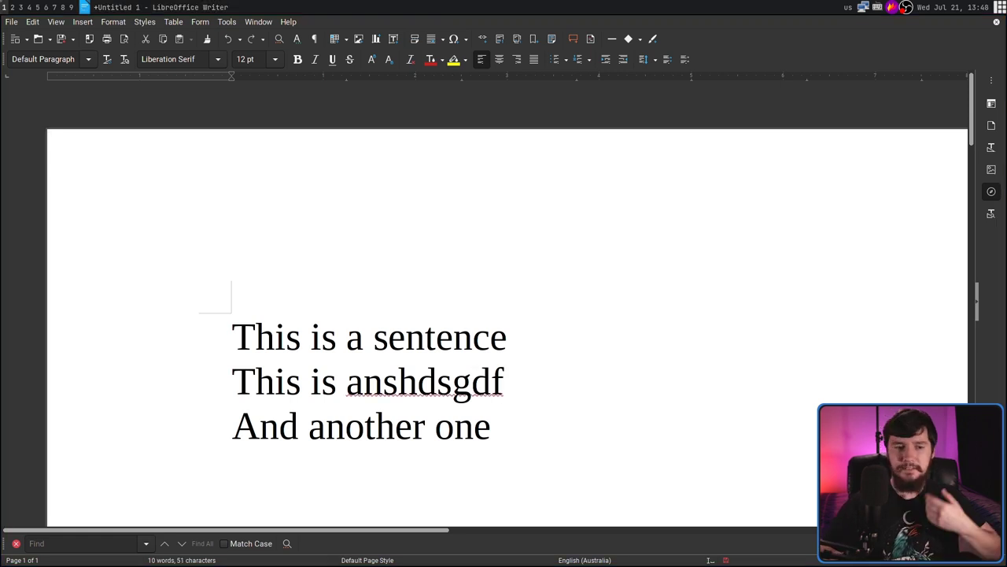
- Delete the nonsense word "anshdsgdf" on the second line, except for its final "f"
{"action": "key", "text": "Delete"}
{"action": "key", "text": "Delete"}
{"action": "key", "text": "Delete"}
{"action": "key", "text": "Delete"}
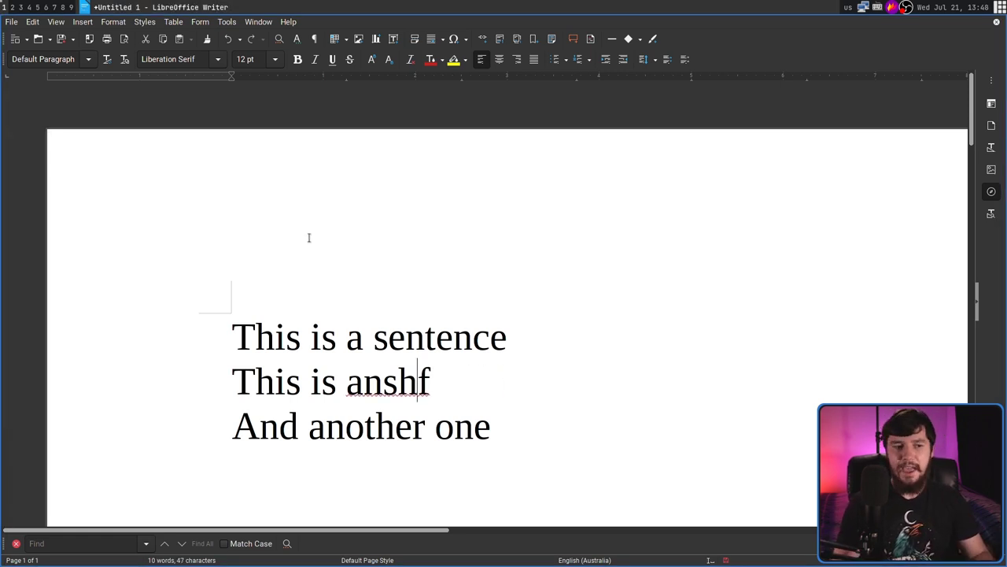
{"action": "key", "text": "BackSpace"}
{"action": "key", "text": "BackSpace"}
{"action": "key", "text": "BackSpace"}
{"action": "key", "text": "BackSpace"}
{"action": "key", "text": "BackSpace"}
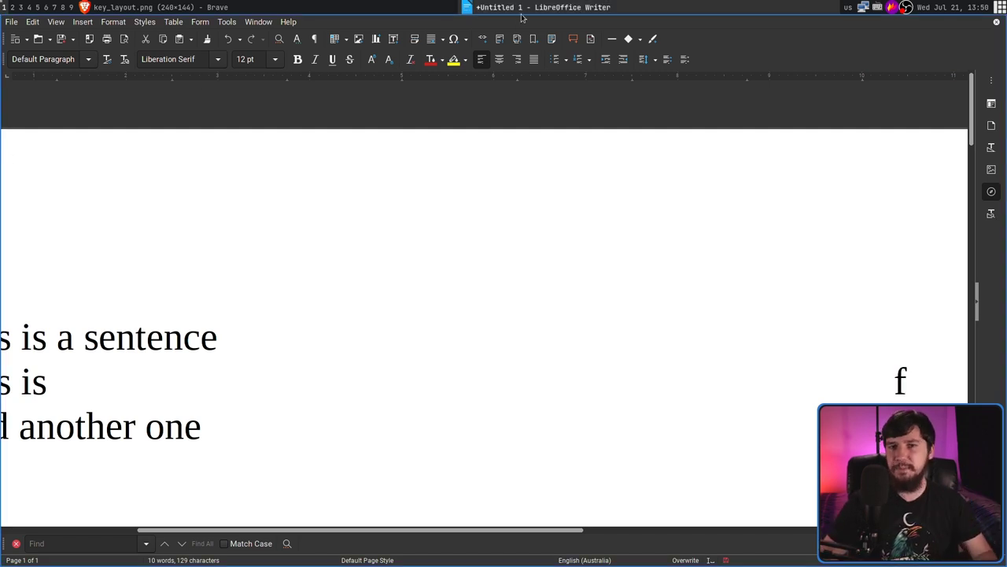
- Switch to Brave and copy the GitHub CLI clone command of the touchcursor-linux repository
{"action": "left_click", "coordinate": [403, 5]}
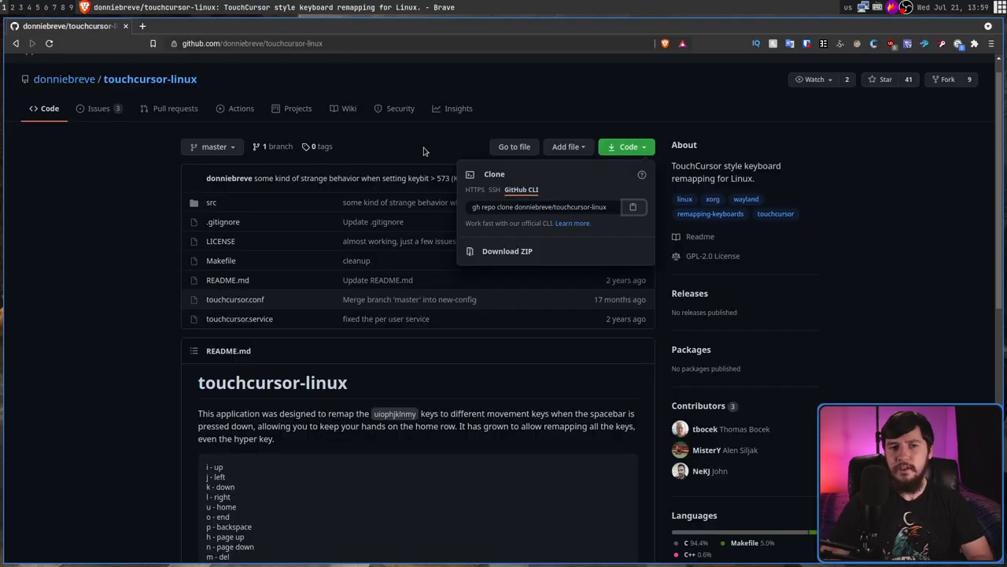
{"action": "left_click", "coordinate": [855, 238]}
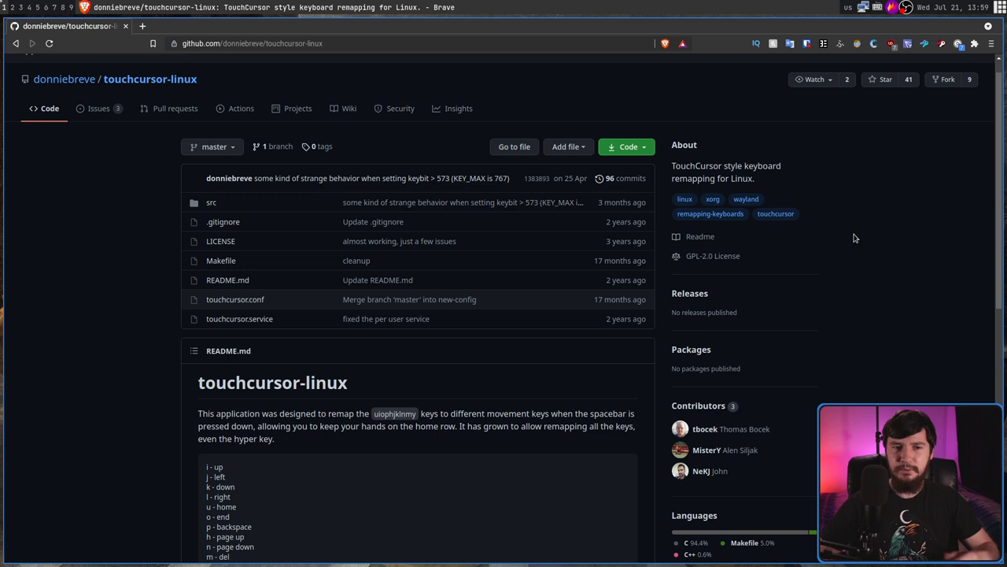
{"action": "left_click", "coordinate": [644, 145]}
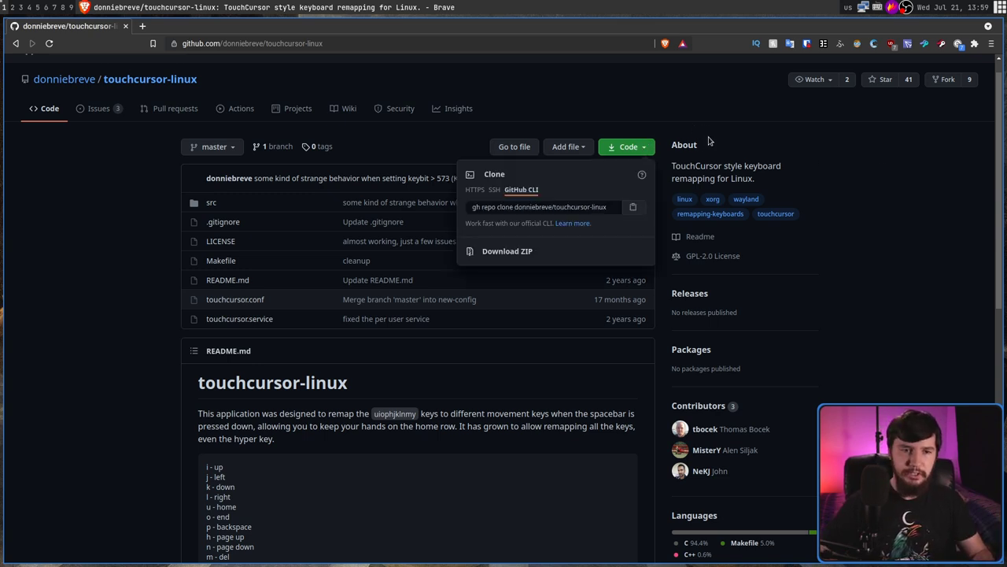
{"action": "left_click", "coordinate": [634, 206]}
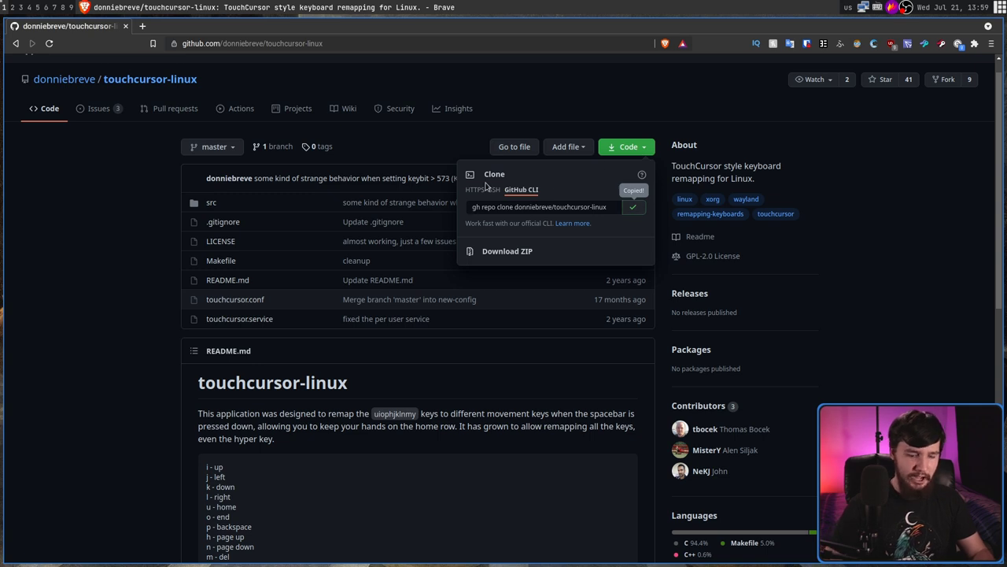
- Clone the touchcursor-linux repository in a new terminal with the copied gh repo clone command
{"action": "key", "text": "super+Return"}
{"action": "key", "text": "ctrl+shift+v"}
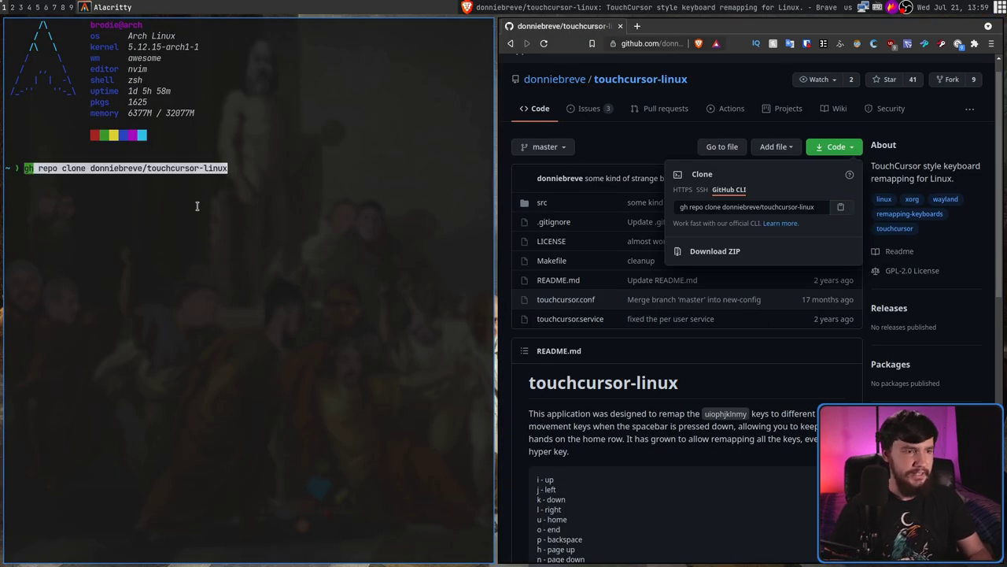
{"action": "key", "text": "Return"}
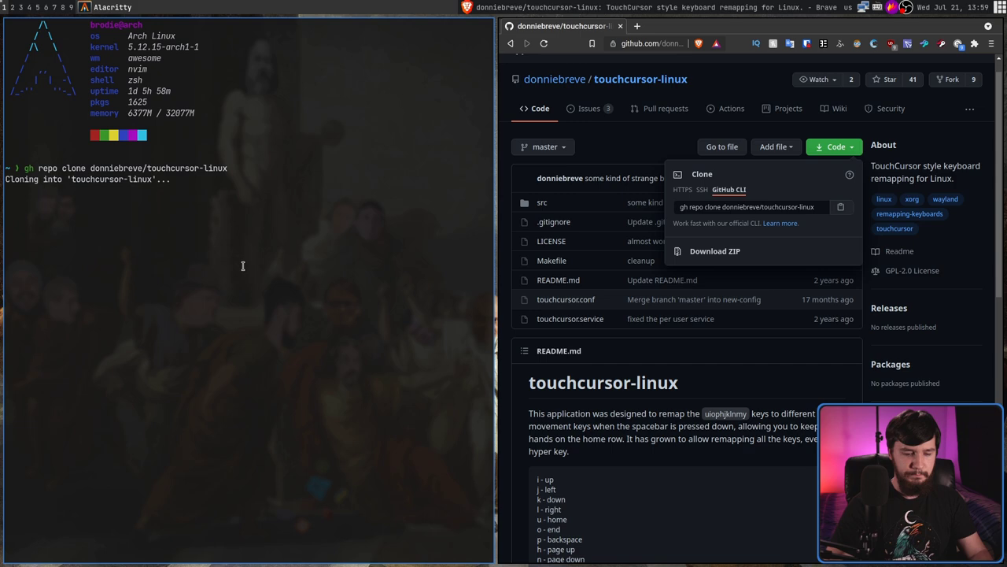
- Go into the touchcursor-linux folder in the terminal and build the program with make
{"action": "key", "text": "ctrl+equal"}
{"action": "key", "text": "ctrl+equal"}
{"action": "key", "text": "ctrl+equal"}
{"action": "key", "text": "ctrl+equal"}
{"action": "key", "text": "ctrl+equal"}
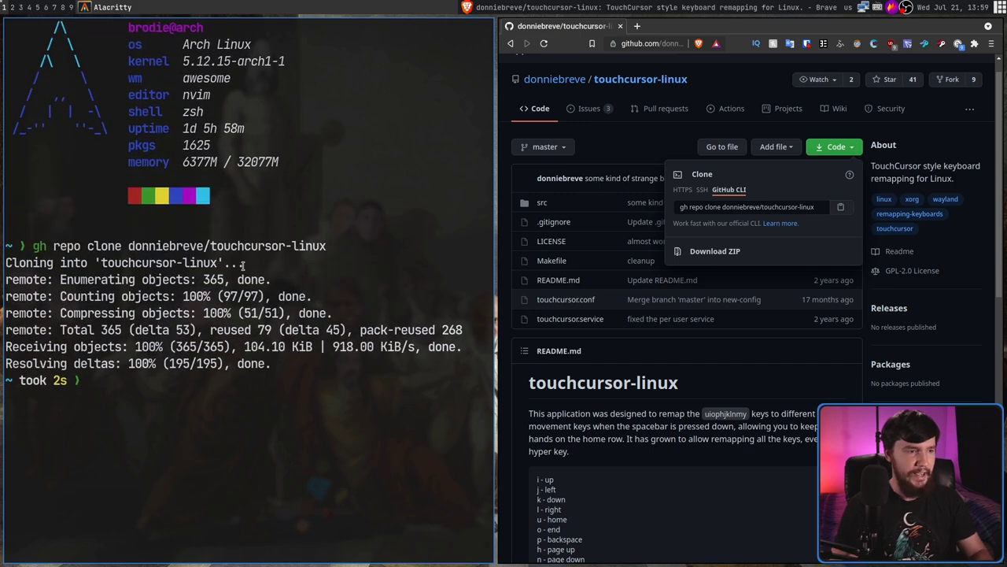
{"action": "type", "text": "cd  touch"}
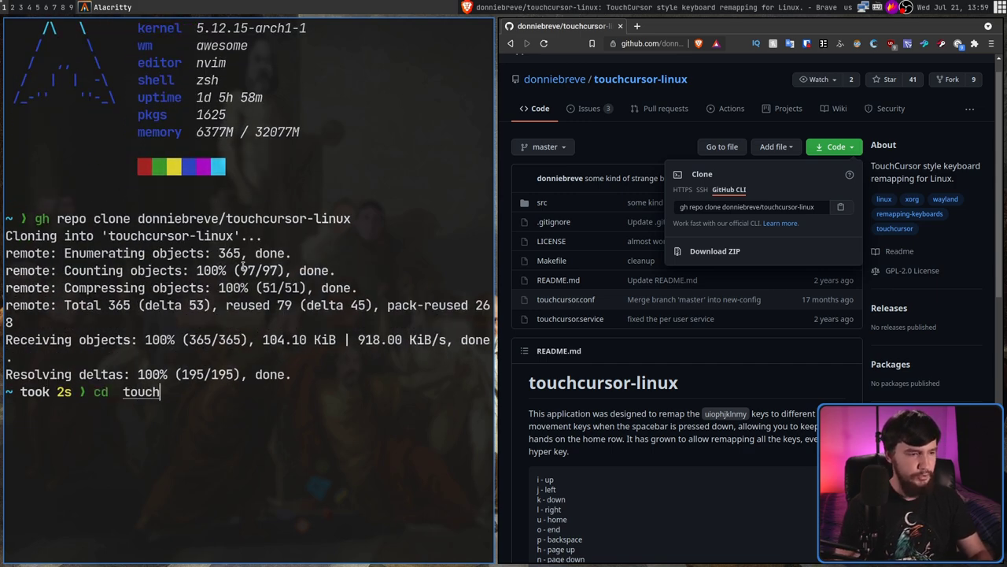
{"action": "key", "text": "Tab"}
{"action": "key", "text": "Return"}
{"action": "type", "text": "make"}
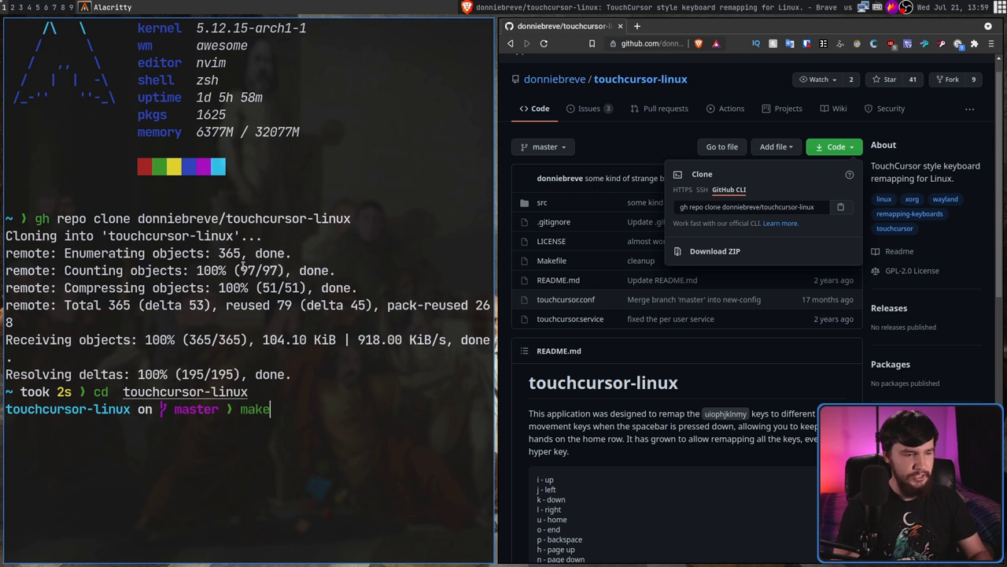
{"action": "key", "text": "Return"}
- Install the built program with make install, submitting the sudo password when asked
{"action": "type", "text": "make  inst"}
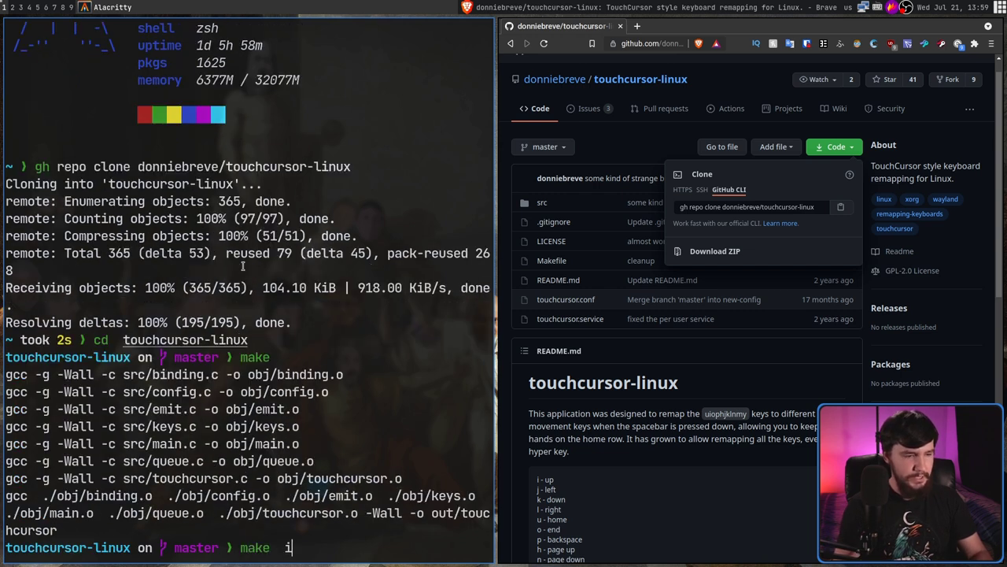
{"action": "key", "text": "BackSpace"}
{"action": "key", "text": "BackSpace"}
{"action": "key", "text": "BackSpace"}
{"action": "key", "text": "BackSpace"}
{"action": "key", "text": "BackSpace"}
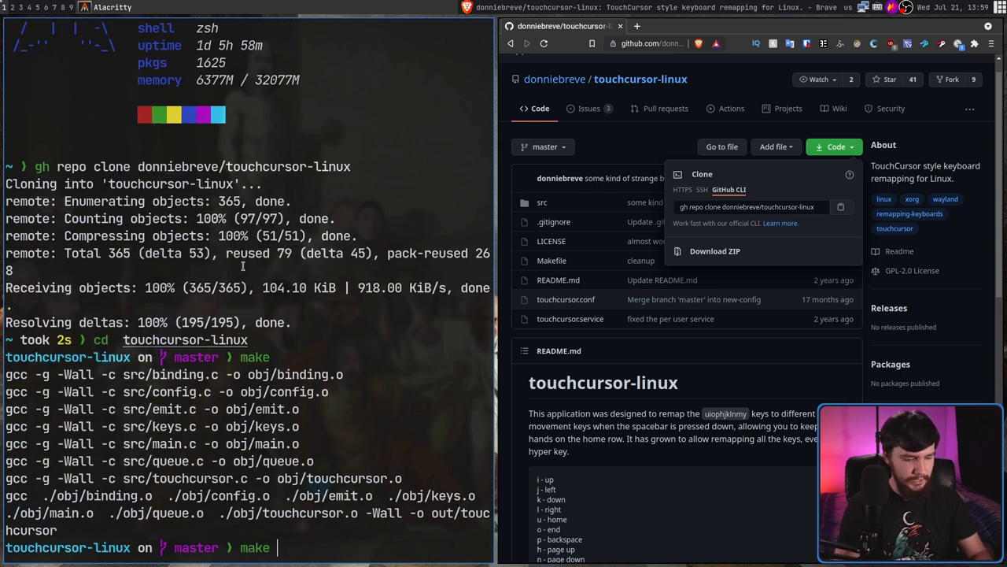
{"action": "type", "text": "install"}
{"action": "key", "text": "Return"}
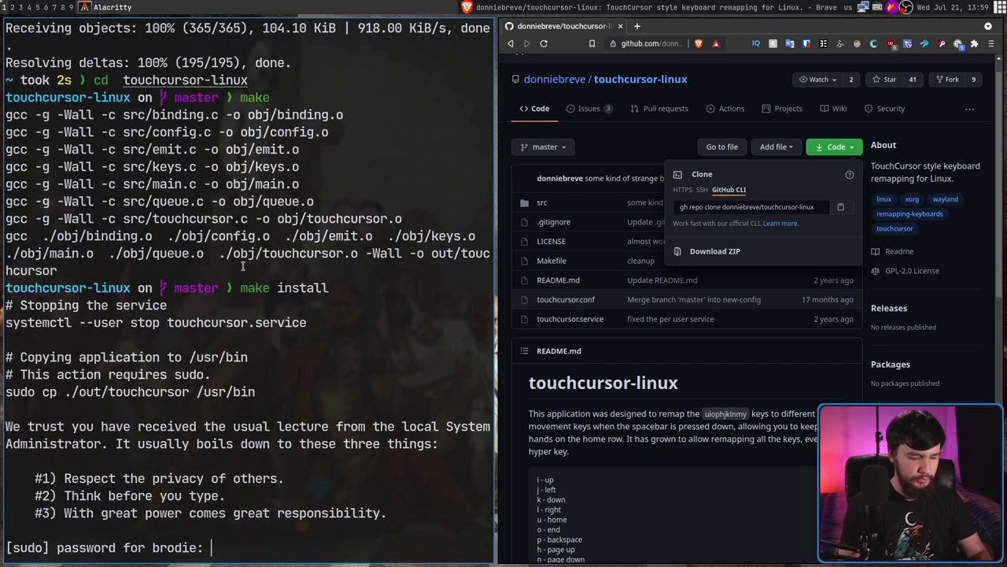
{"action": "key", "text": "Return"}
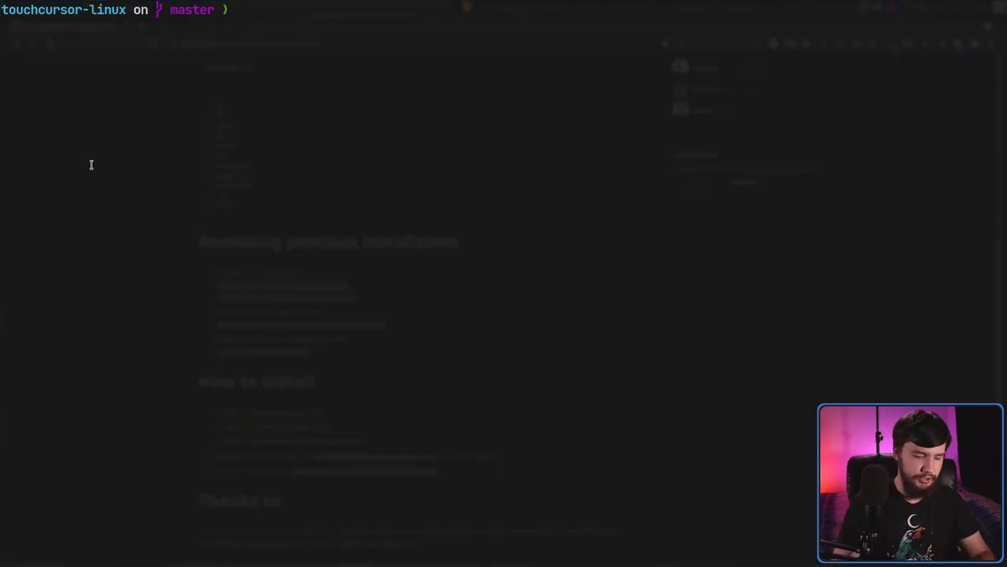
- Start the lf file manager and go into the touchcursor folder under ~/.config
{"action": "type", "text": "lf"}
{"action": "key", "text": "Return"}
{"action": "key", "text": "g"}
{"action": "key", "text": "c"}
{"action": "key", "text": "j"}
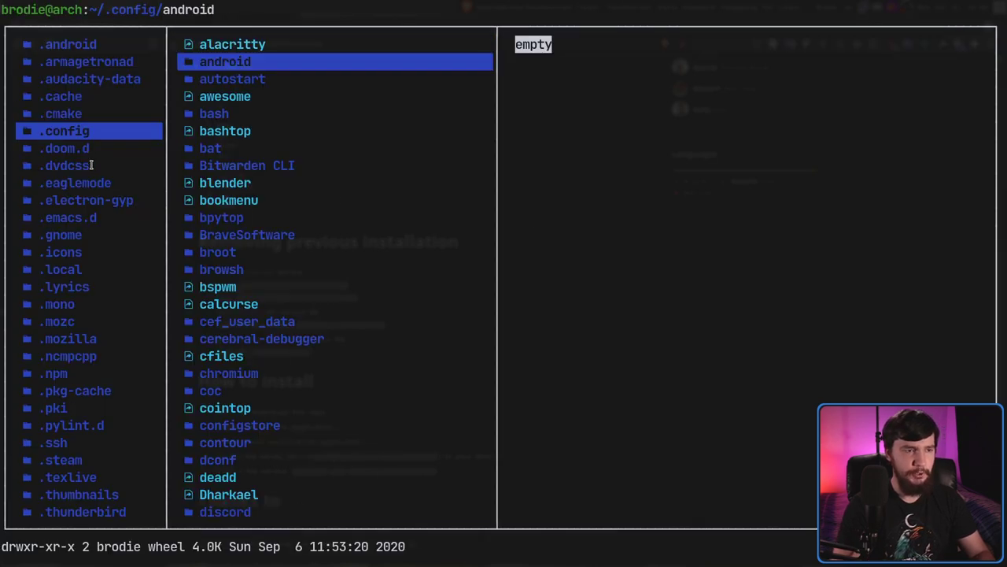
{"action": "key", "text": "slash"}
{"action": "type", "text": "touch"}
{"action": "key", "text": "Return"}
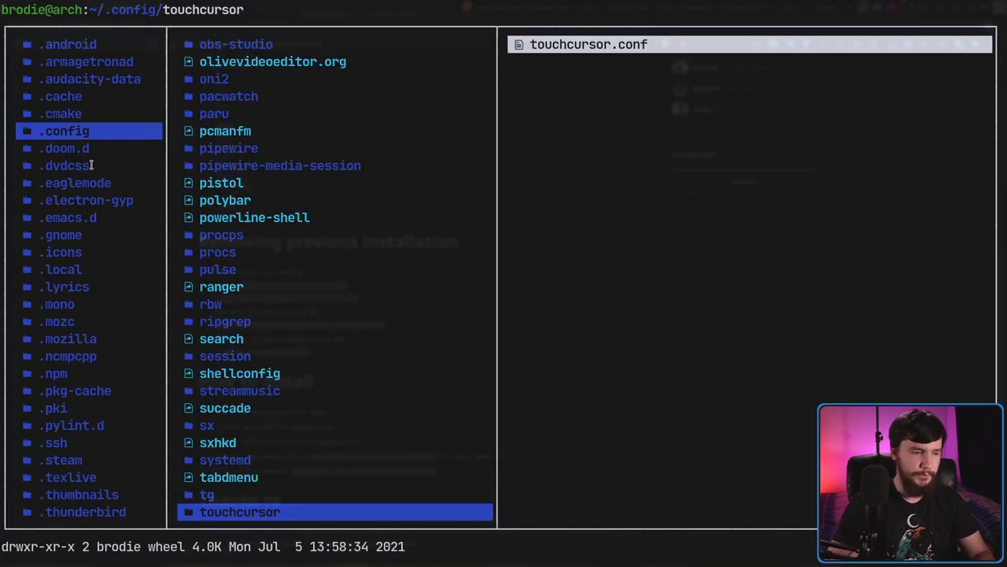
{"action": "key", "text": "l"}
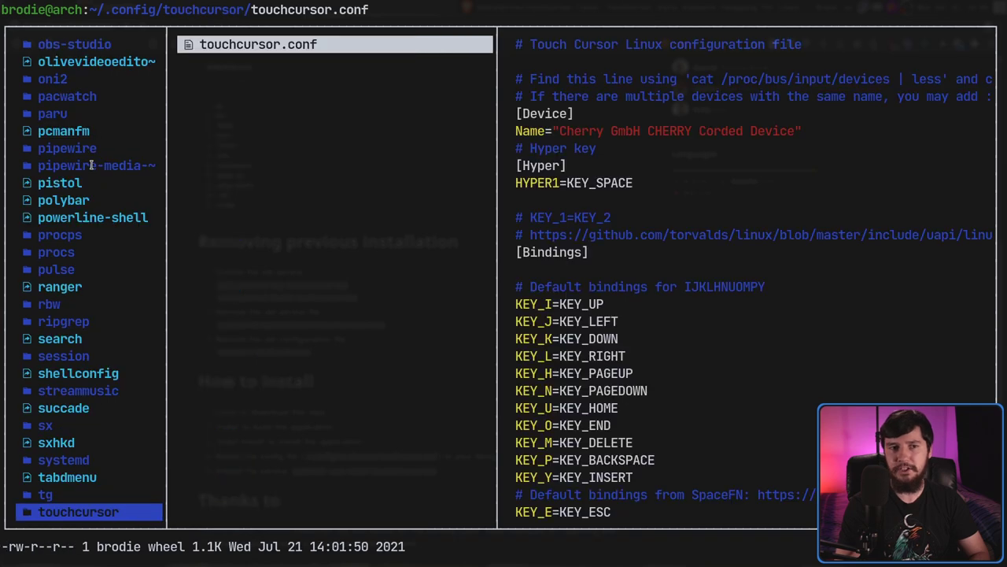
- Open touchcursor.conf and examine the keyboard name set in the [Device] section
{"action": "key", "text": "l"}
{"action": "key", "text": "j"}
{"action": "key", "text": "j"}
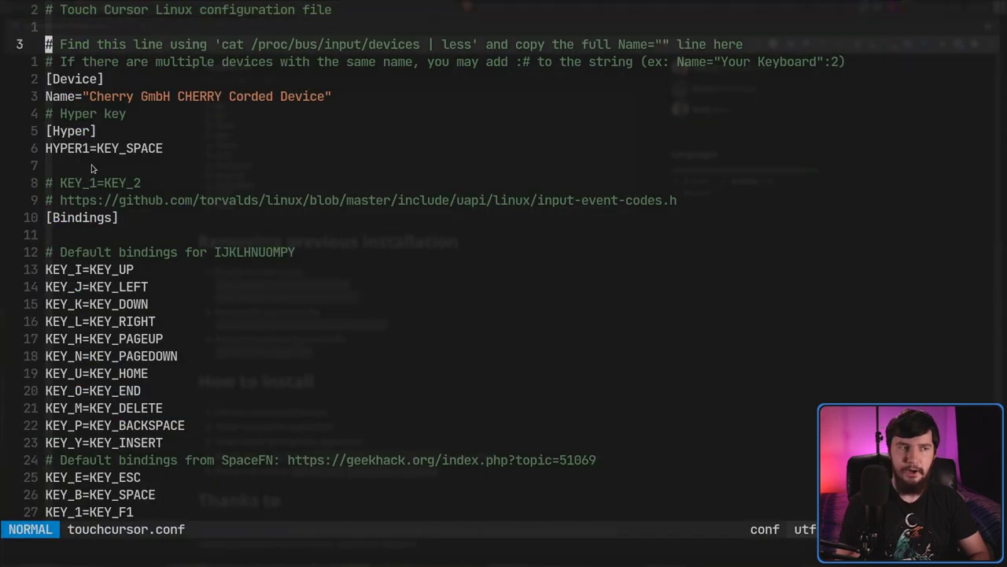
{"action": "key", "text": "j"}
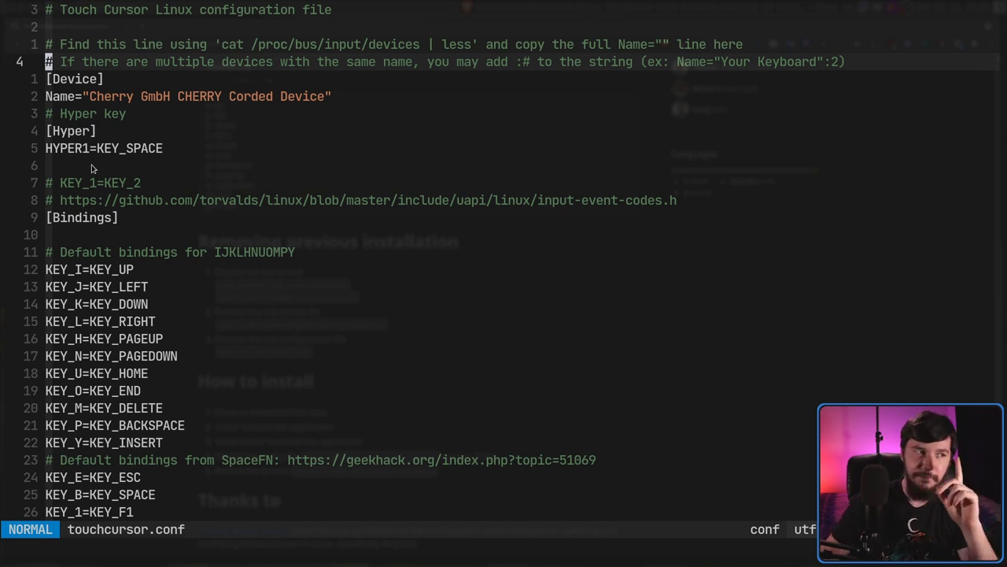
{"action": "left_click_drag", "start_coordinate": [92, 97], "coordinate": [321, 97]}
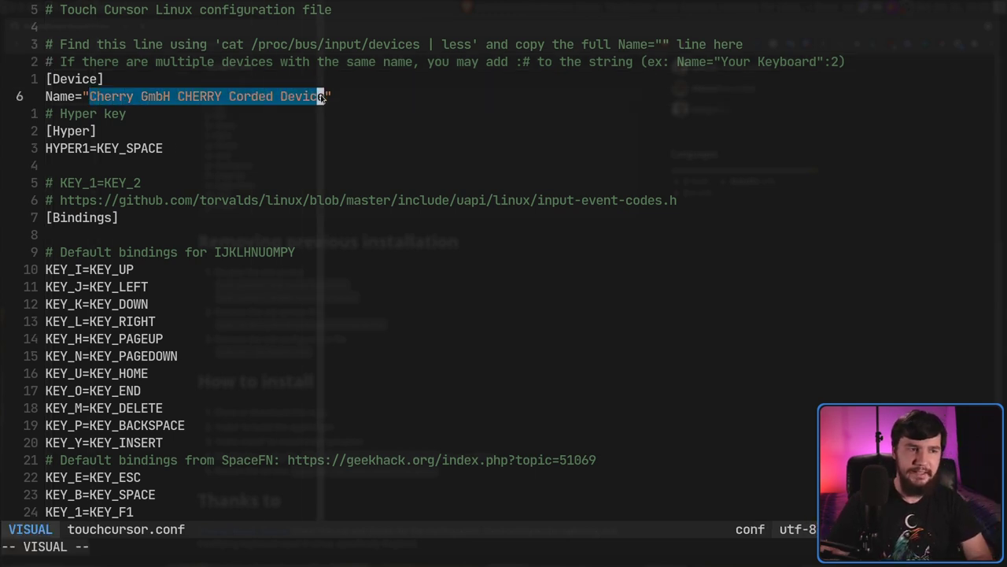
{"action": "left_click", "coordinate": [327, 97]}
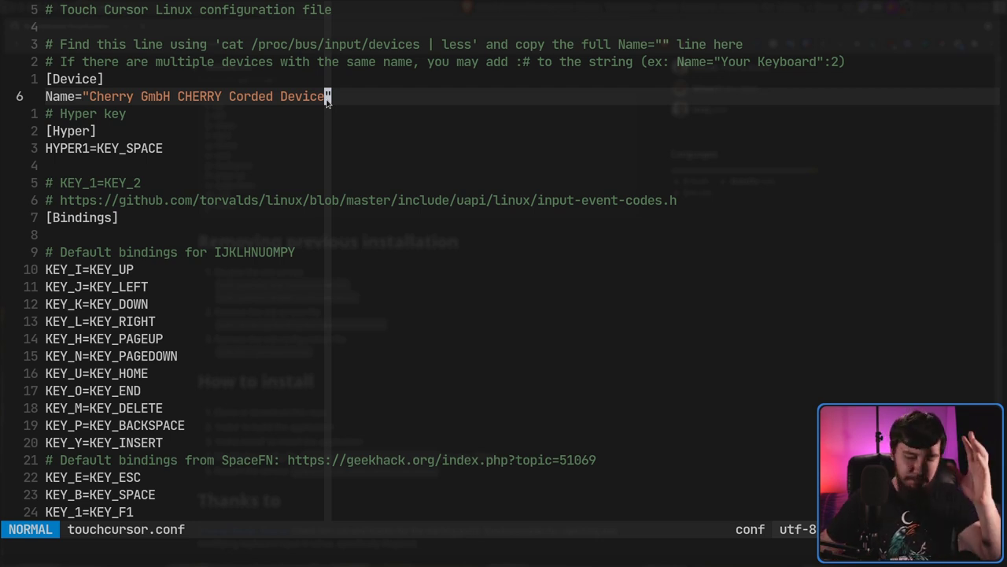
{"action": "key", "text": "h"}
{"action": "key", "text": "h"}
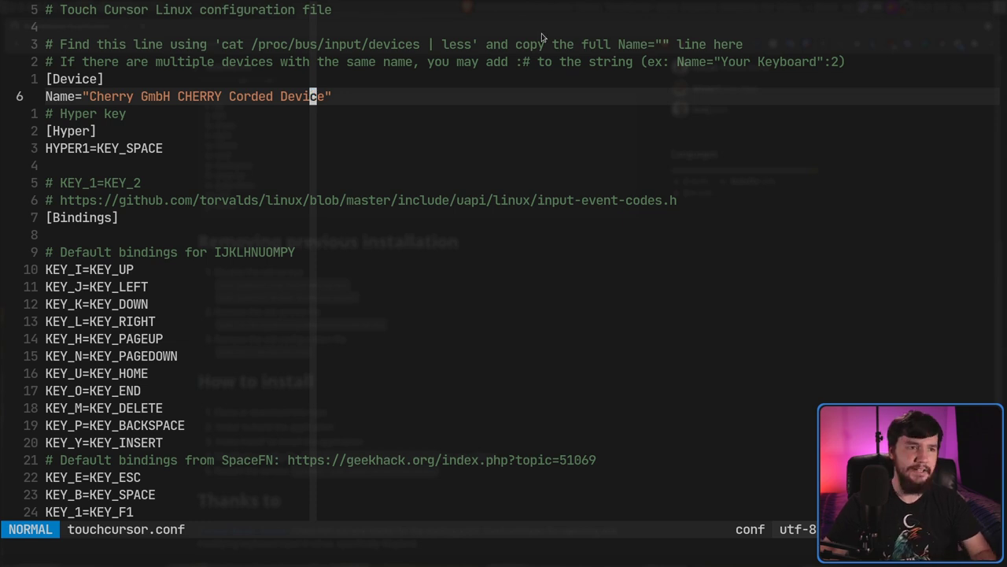
- Copy the command "cat /proc/bus/input/devices | less" from the comment above the [Device] section
{"action": "left_click_drag", "start_coordinate": [224, 44], "coordinate": [466, 47]}
{"action": "key", "text": "ctrl+c"}
{"action": "key", "text": "y"}
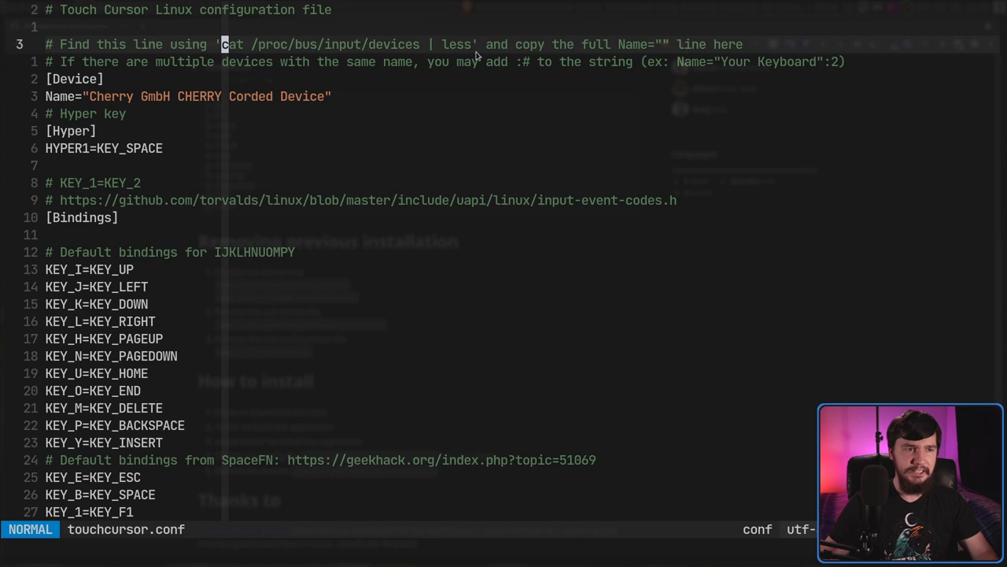
- Open a terminal with enlarged text on workspace 2 and run the copied command "cat /proc/bus/input/devices | less"
{"action": "key", "text": "super+f"}
{"action": "key", "text": "super+2"}
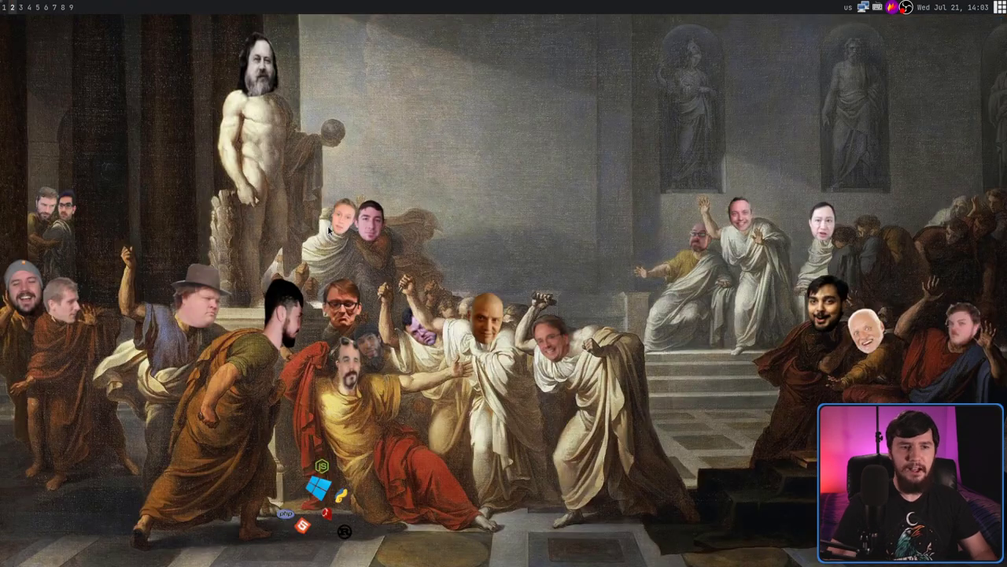
{"action": "key", "text": "super+Return"}
{"action": "key", "text": "ctrl+equal"}
{"action": "key", "text": "ctrl+equal"}
{"action": "key", "text": "ctrl+equal"}
{"action": "key", "text": "ctrl+equal"}
{"action": "key", "text": "ctrl+equal"}
{"action": "key", "text": "ctrl+equal"}
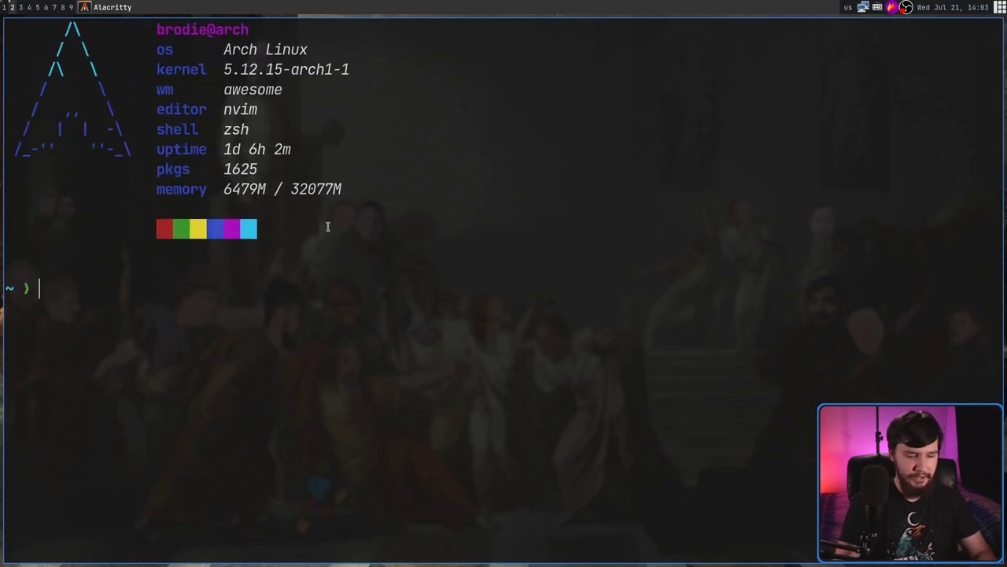
{"action": "key", "text": "ctrl+shift+v"}
{"action": "key", "text": "Return"}
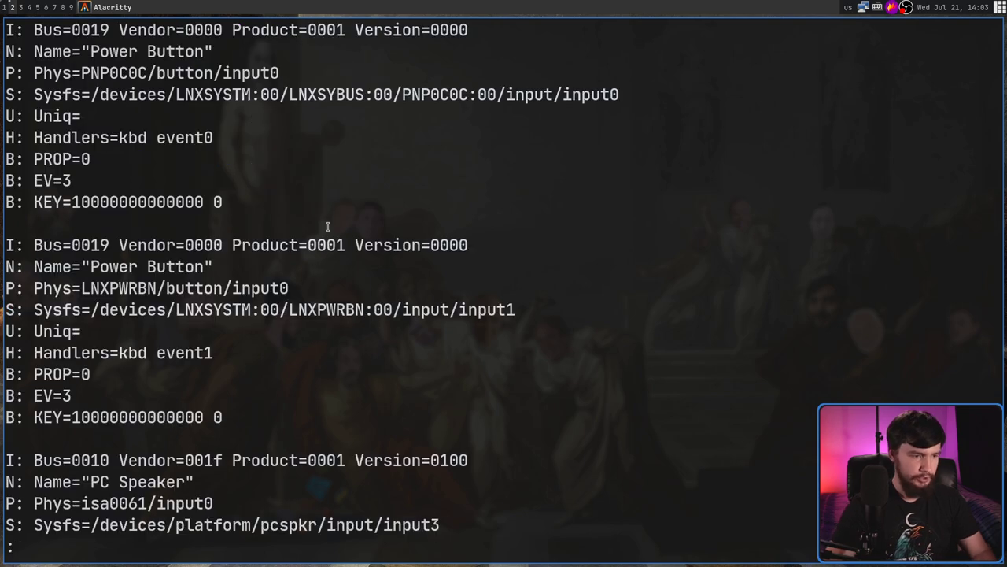
- Look through the list of input devices for the keyboard's entry
{"action": "key", "text": "j"}
{"action": "key", "text": "j"}
{"action": "key", "text": "j"}
{"action": "key", "text": "j"}
{"action": "key", "text": "j"}
{"action": "key", "text": "j"}
{"action": "key", "text": "j"}
{"action": "key", "text": "j"}
{"action": "key", "text": "j"}
{"action": "key", "text": "j"}
{"action": "key", "text": "j"}
{"action": "key", "text": "j"}
{"action": "key", "text": "j"}
{"action": "key", "text": "j"}
{"action": "key", "text": "j"}
{"action": "key", "text": "j"}
{"action": "key", "text": "j"}
{"action": "key", "text": "j"}
{"action": "key", "text": "j"}
{"action": "key", "text": "j"}
{"action": "key", "text": "j"}
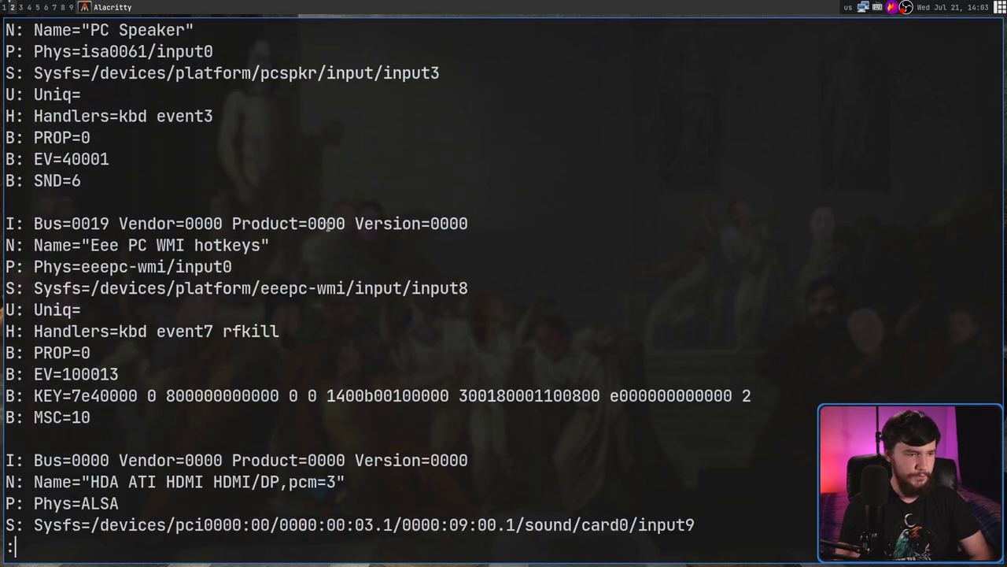
{"action": "key", "text": "j"}
{"action": "key", "text": "j"}
{"action": "key", "text": "j"}
{"action": "key", "text": "j"}
{"action": "key", "text": "j"}
{"action": "key", "text": "j"}
{"action": "key", "text": "j"}
{"action": "key", "text": "j"}
{"action": "key", "text": "j"}
{"action": "key", "text": "j"}
{"action": "key", "text": "j"}
{"action": "key", "text": "j"}
{"action": "key", "text": "j"}
{"action": "key", "text": "j"}
{"action": "key", "text": "j"}
{"action": "key", "text": "j"}
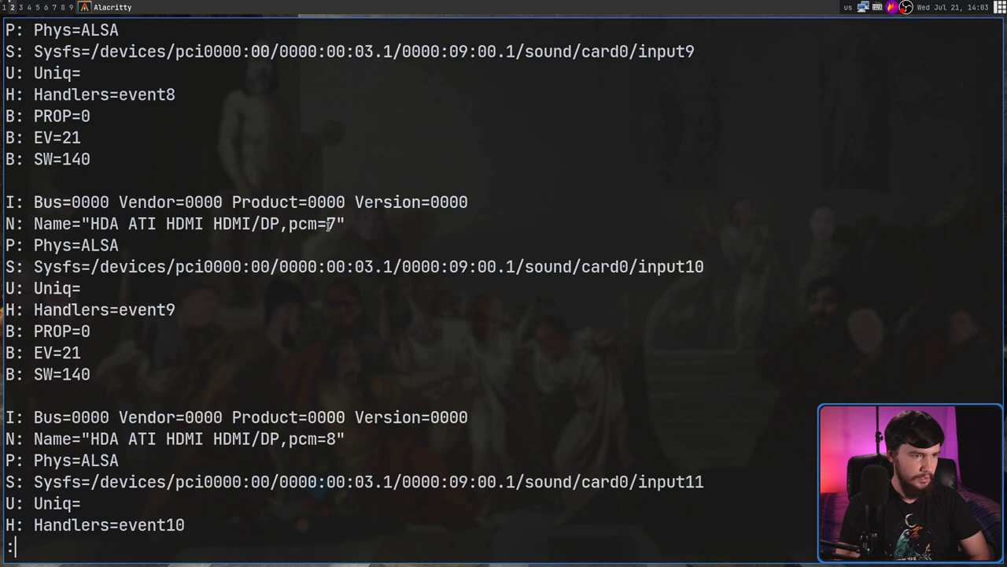
{"action": "key", "text": "j"}
{"action": "key", "text": "j"}
{"action": "key", "text": "j"}
{"action": "key", "text": "j"}
{"action": "key", "text": "j"}
{"action": "key", "text": "j"}
{"action": "key", "text": "j"}
{"action": "key", "text": "j"}
{"action": "key", "text": "j"}
{"action": "key", "text": "j"}
{"action": "key", "text": "j"}
{"action": "key", "text": "j"}
{"action": "key", "text": "j"}
{"action": "key", "text": "j"}
{"action": "key", "text": "j"}
{"action": "key", "text": "j"}
{"action": "key", "text": "j"}
{"action": "key", "text": "j"}
{"action": "key", "text": "j"}
{"action": "key", "text": "j"}
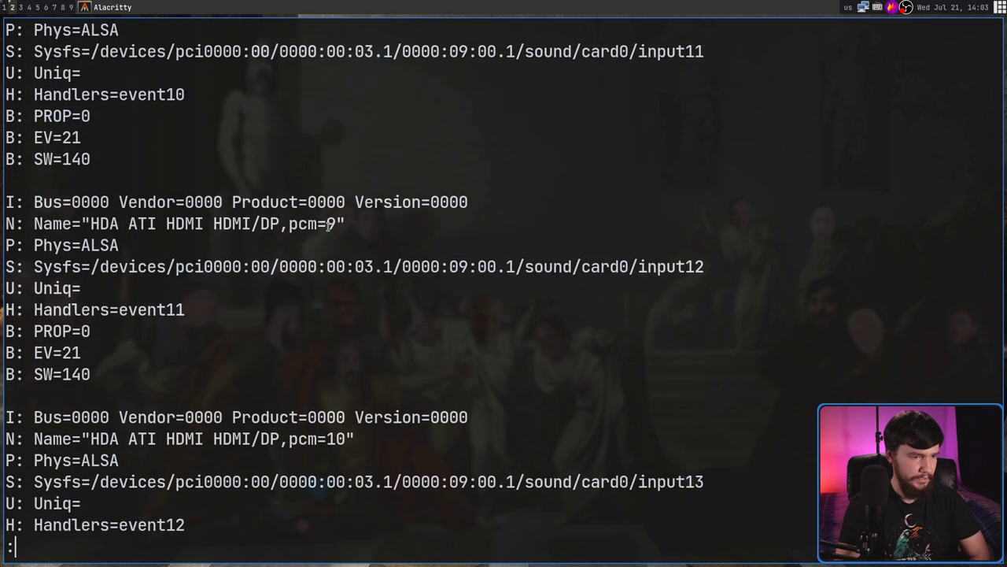
{"action": "key", "text": "j"}
{"action": "key", "text": "j"}
{"action": "key", "text": "j"}
{"action": "key", "text": "j"}
{"action": "key", "text": "j"}
{"action": "key", "text": "j"}
{"action": "key", "text": "j"}
{"action": "key", "text": "j"}
{"action": "key", "text": "j"}
{"action": "key", "text": "j"}
{"action": "key", "text": "j"}
{"action": "key", "text": "j"}
{"action": "key", "text": "j"}
{"action": "key", "text": "j"}
{"action": "key", "text": "j"}
{"action": "key", "text": "j"}
{"action": "key", "text": "j"}
{"action": "key", "text": "j"}
{"action": "key", "text": "j"}
{"action": "key", "text": "j"}
{"action": "key", "text": "j"}
{"action": "key", "text": "j"}
{"action": "key", "text": "j"}
{"action": "key", "text": "j"}
{"action": "key", "text": "j"}
{"action": "key", "text": "j"}
{"action": "key", "text": "j"}
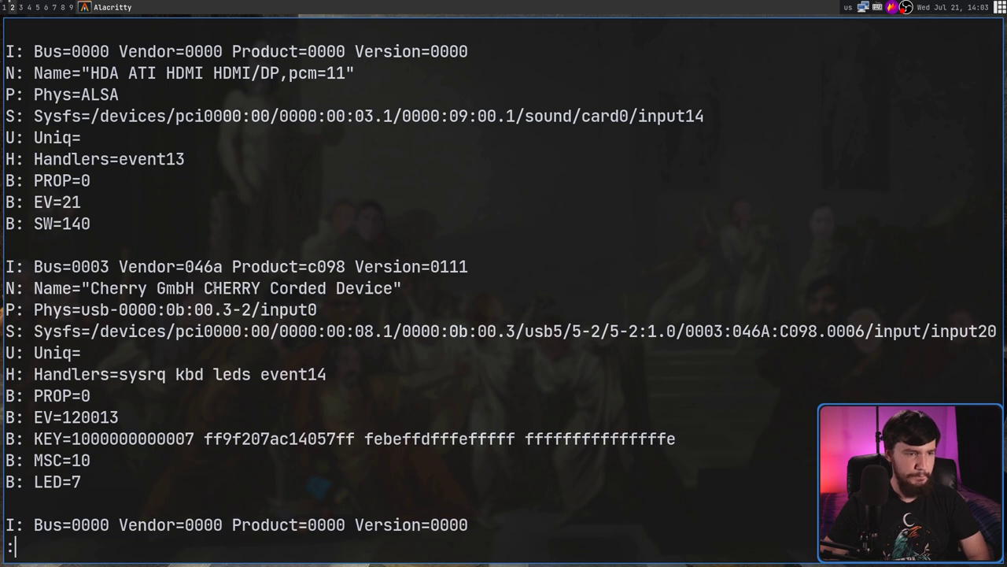
- Highlight the keyboard's device name "Cherry GmbH CHERRY Corded Device" in the Name line of its entry
{"action": "left_click_drag", "start_coordinate": [206, 288], "coordinate": [93, 289]}
{"action": "left_click", "coordinate": [398, 288]}
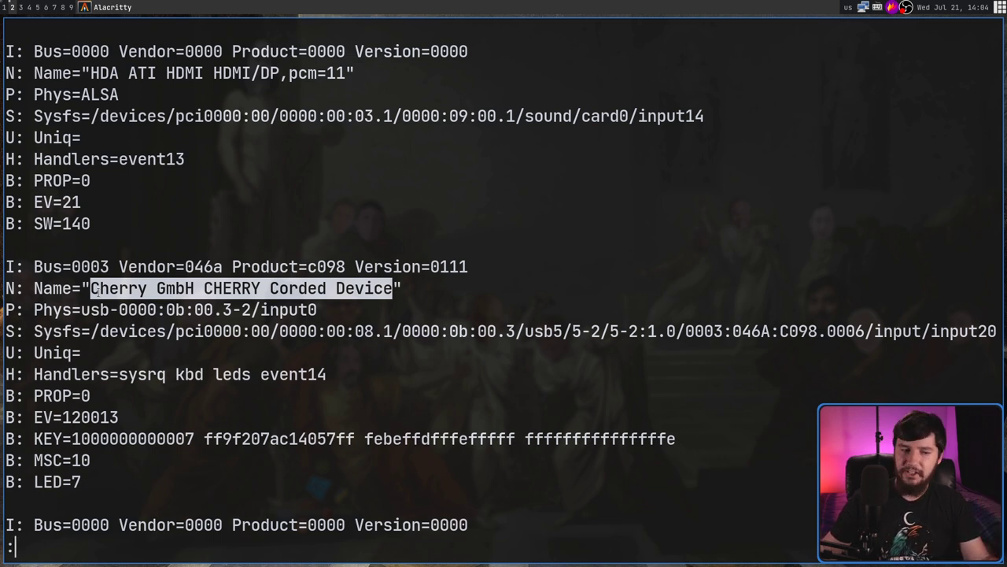
{"action": "left_click", "coordinate": [414, 282]}
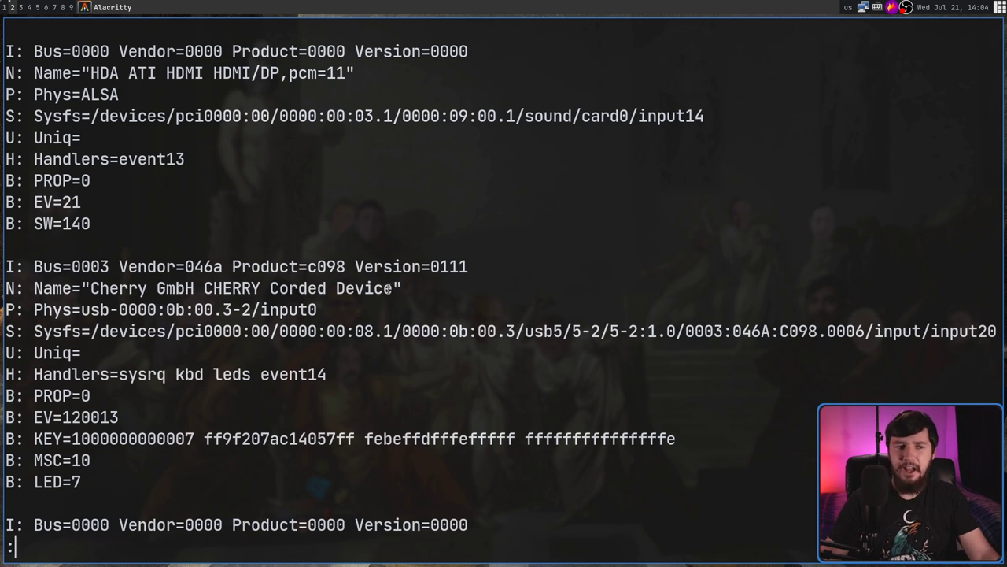
{"action": "left_click_drag", "start_coordinate": [394, 288], "coordinate": [96, 288]}
{"action": "left_click", "coordinate": [189, 288]}
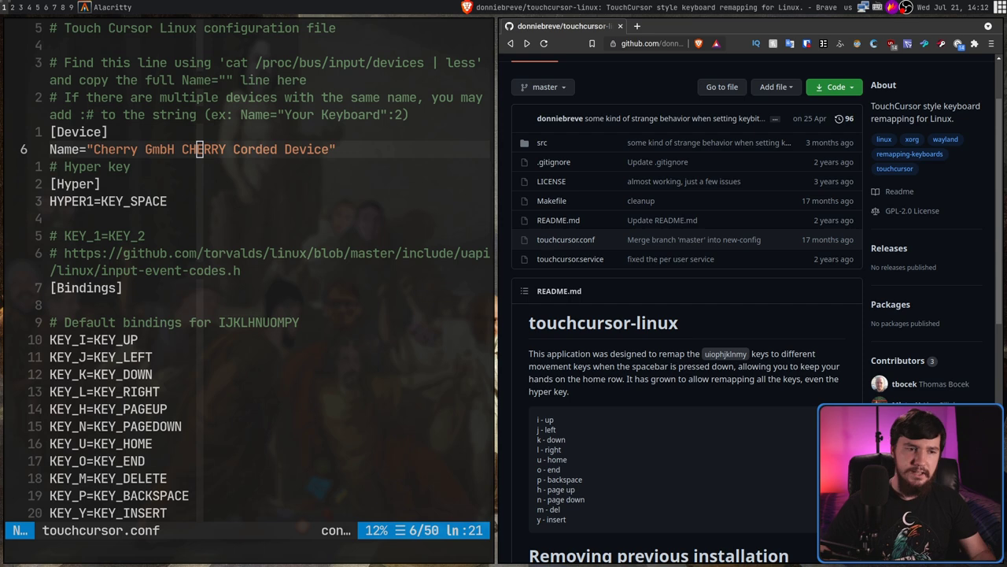
- Open another terminal alongside touchcursor.conf and the GitHub page, and enlarge its text
{"action": "key", "text": "super+Return"}
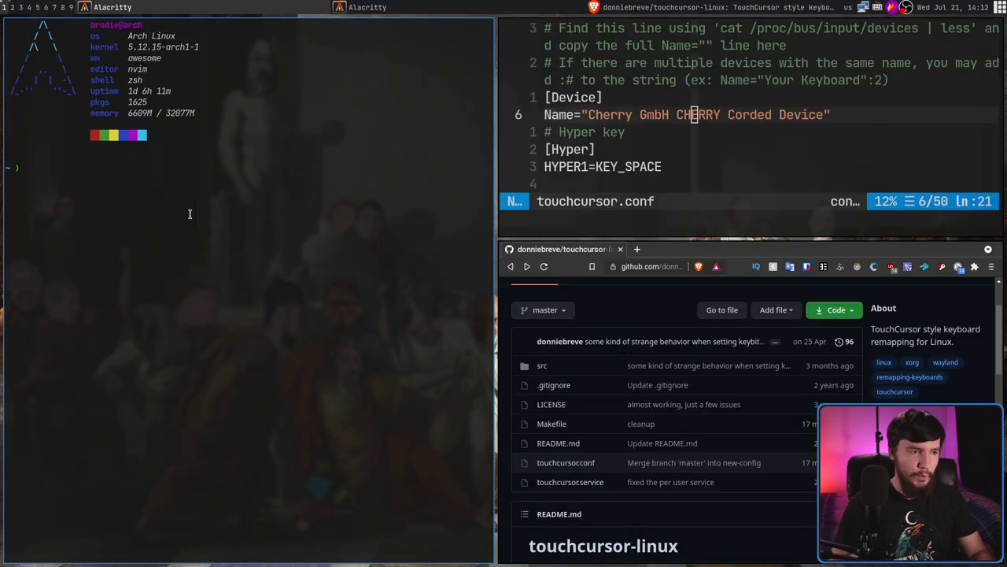
{"action": "key", "text": "ctrl+equal"}
{"action": "key", "text": "ctrl+equal"}
{"action": "key", "text": "ctrl+equal"}
{"action": "key", "text": "ctrl+equal"}
{"action": "key", "text": "ctrl+equal"}
{"action": "key", "text": "ctrl+equal"}
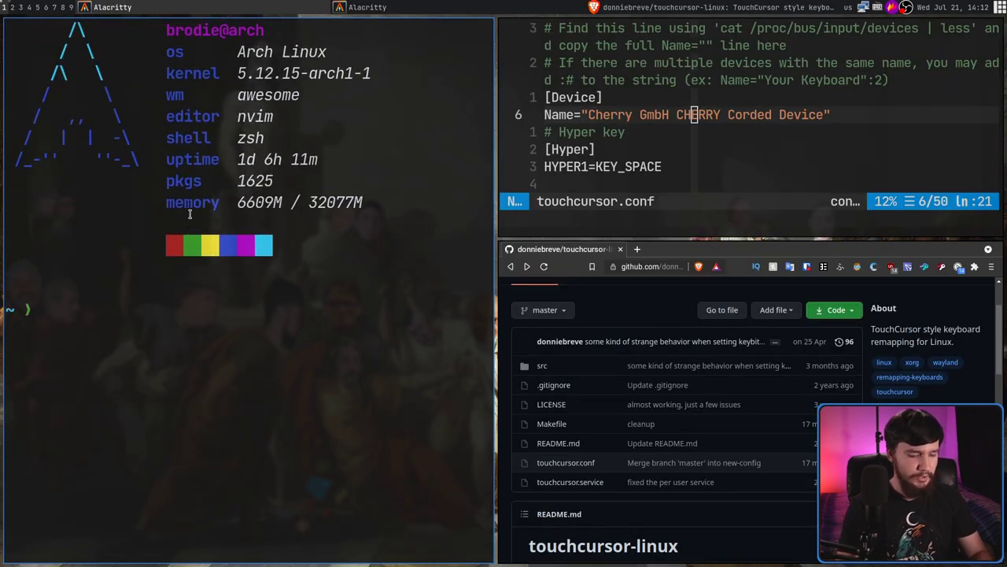
- Restart the user service with "systemctl --user restart touchcursor.service"
{"action": "type", "text": "systemctl "}
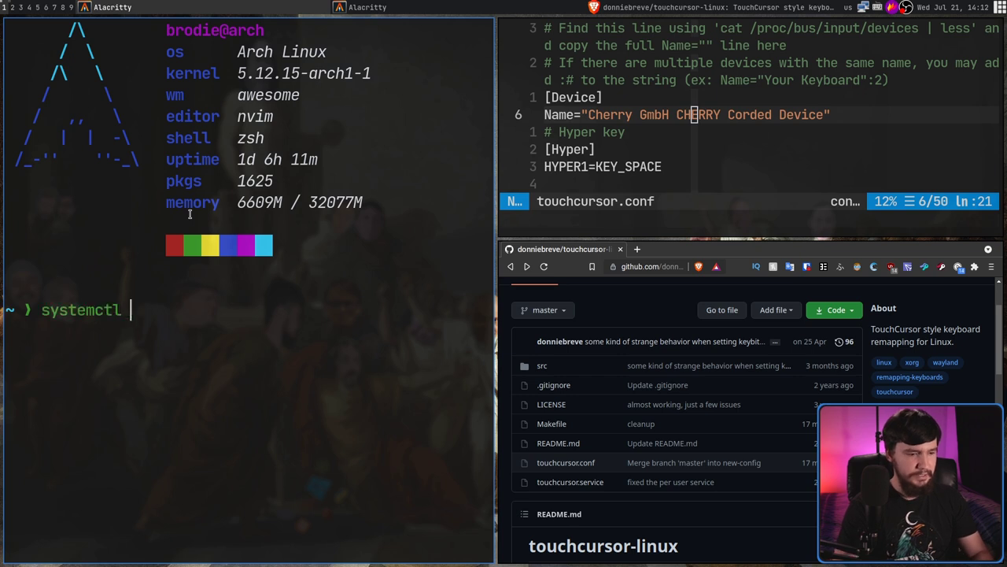
{"action": "type", "text": "--user "}
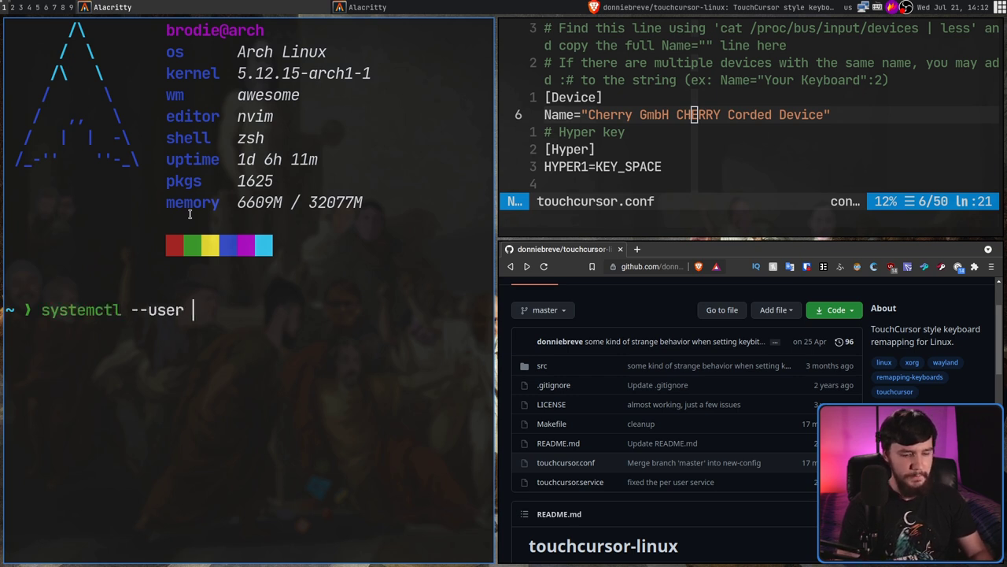
{"action": "type", "text": "restart "}
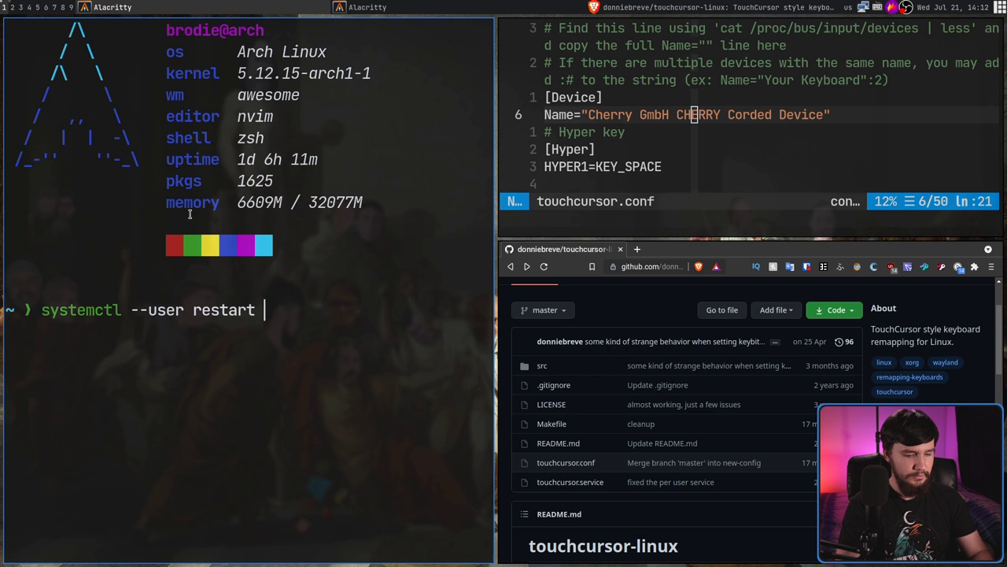
{"action": "type", "text": "touchsurs"}
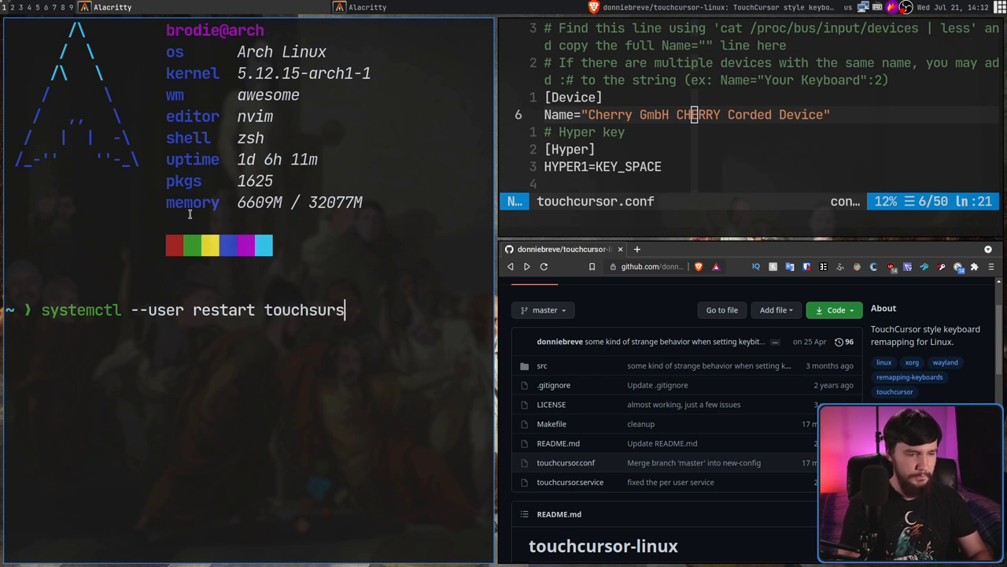
{"action": "key", "text": "BackSpace"}
{"action": "key", "text": "BackSpace"}
{"action": "key", "text": "BackSpace"}
{"action": "key", "text": "BackSpace"}
{"action": "type", "text": "c"}
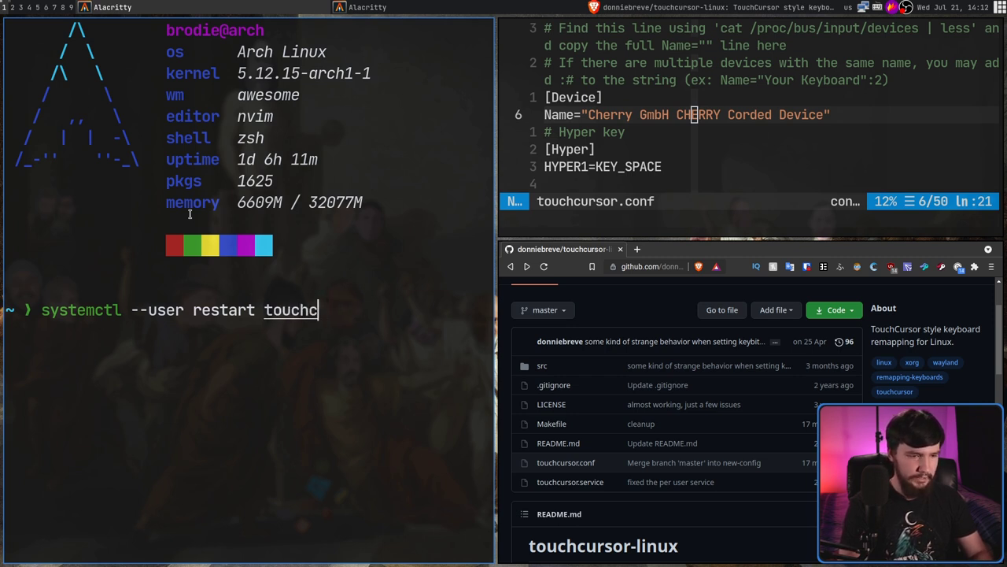
{"action": "type", "text": "ursor.service"}
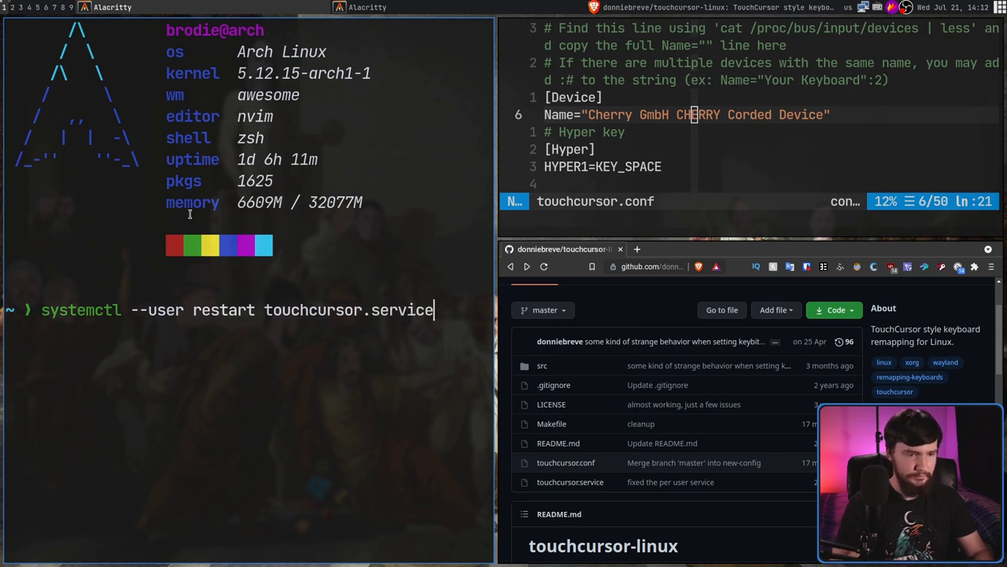
{"action": "key", "text": "Return"}
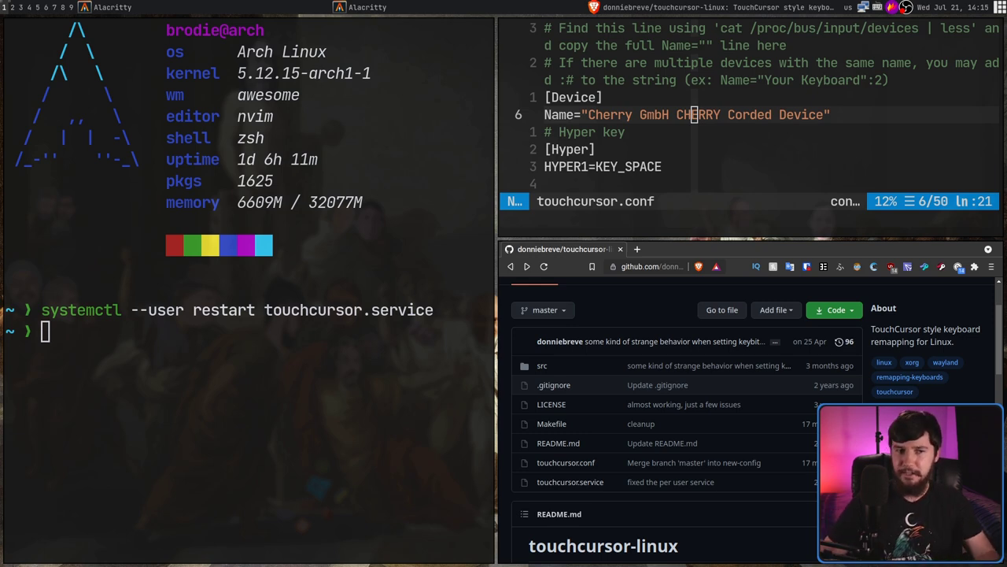
- Open the input-event-codes.h link from the comment above the [Bindings] section of touchcursor.conf
{"action": "key", "text": "super+f"}
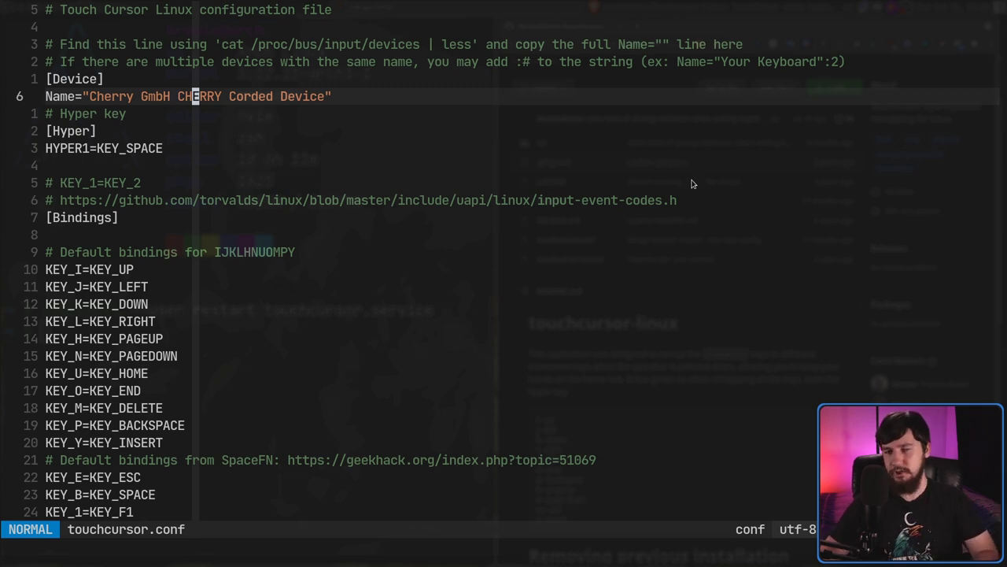
{"action": "key", "text": "6"}
{"action": "key", "text": "j"}
{"action": "key", "text": "w"}
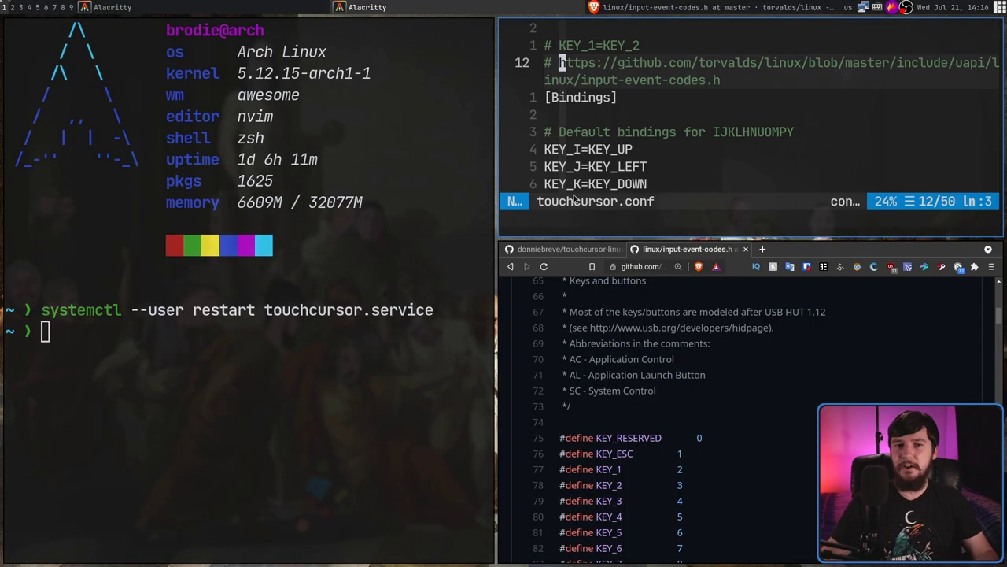
- Examine the key code definitions in input-event-codes.h full screen, as far as KEY_S
{"action": "key", "text": "super+f"}
{"action": "key", "text": "super+f"}
{"action": "scroll", "coordinate": [360, 247], "scroll_direction": "down", "scroll_amount": 6}
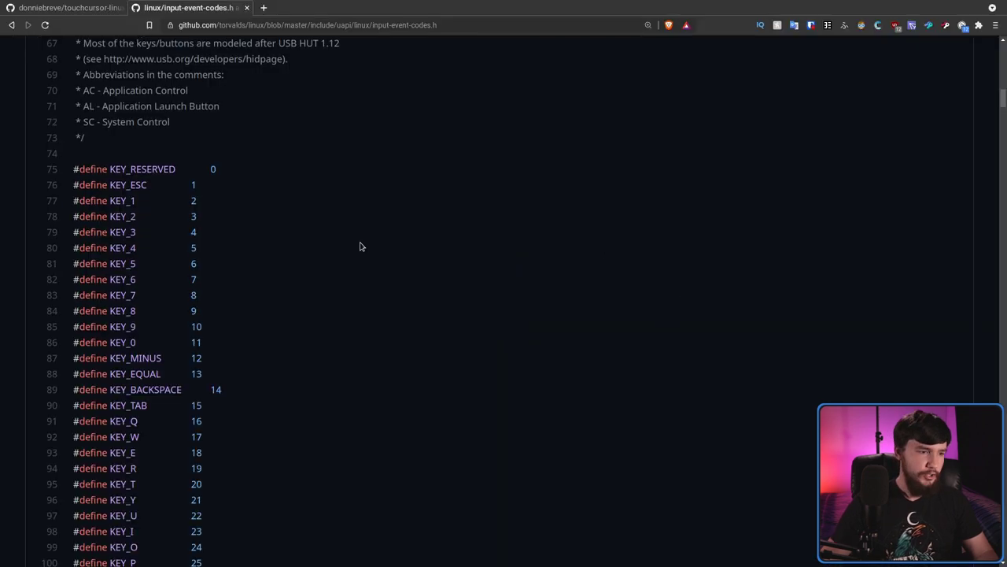
{"action": "scroll", "coordinate": [360, 247], "scroll_direction": "down", "scroll_amount": 2}
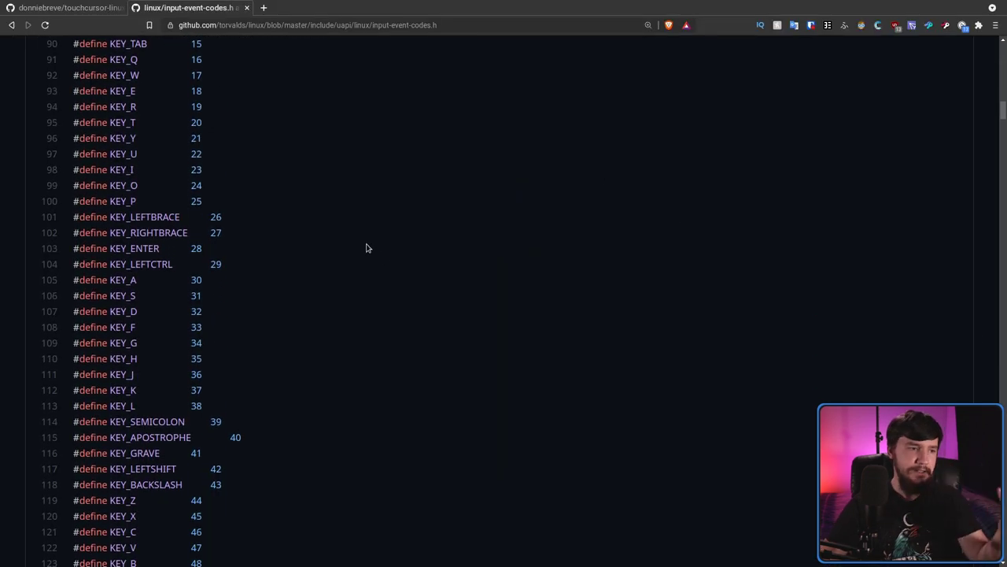
{"action": "left_click_drag", "start_coordinate": [136, 298], "coordinate": [113, 297]}
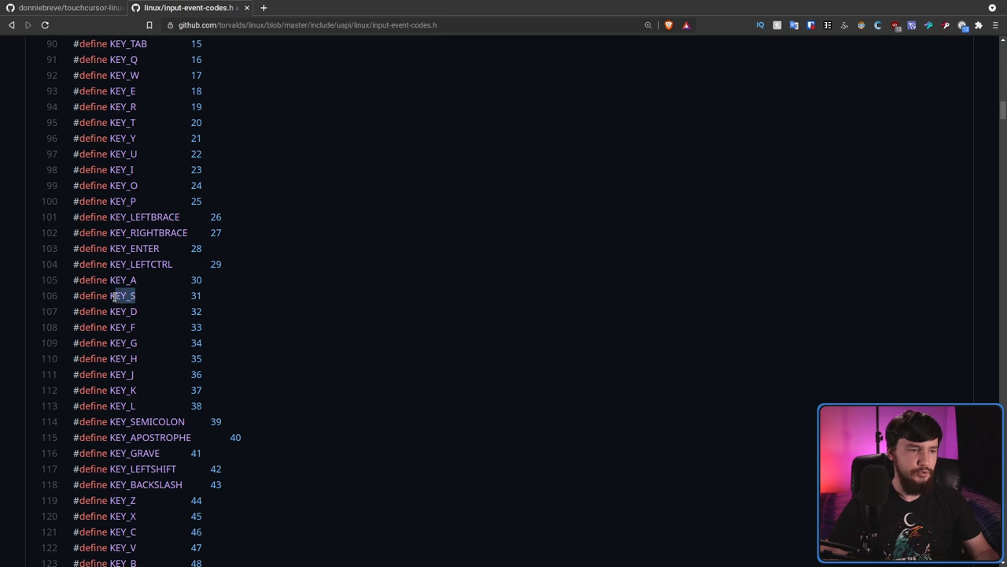
{"action": "left_click", "coordinate": [127, 296]}
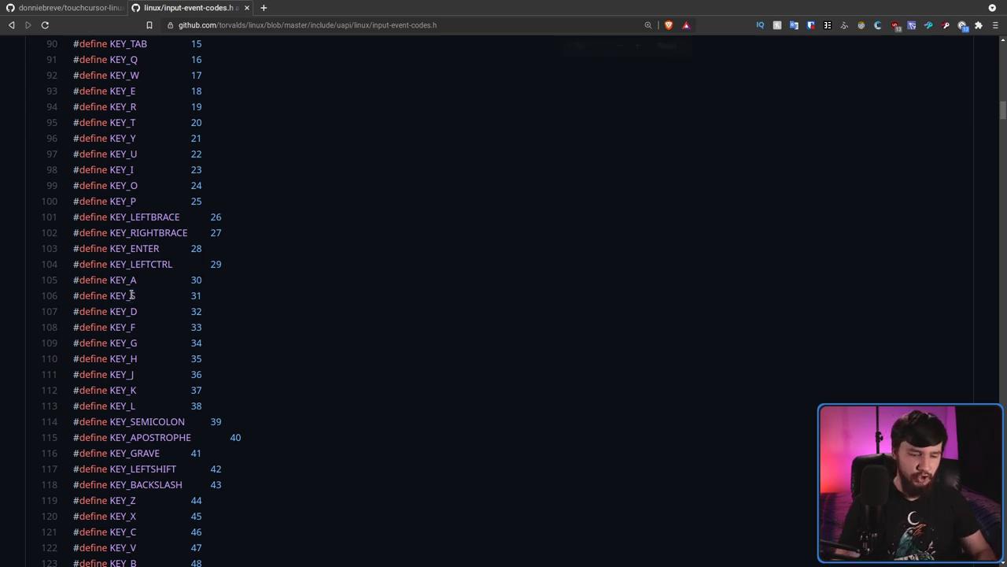
- Enlarge the key code page to 300% and copy the name KEY_S
{"action": "key", "text": "ctrl+plus"}
{"action": "key", "text": "ctrl+plus"}
{"action": "key", "text": "ctrl+plus"}
{"action": "key", "text": "ctrl+plus"}
{"action": "scroll", "coordinate": [412, 389], "scroll_direction": "down", "scroll_amount": 3}
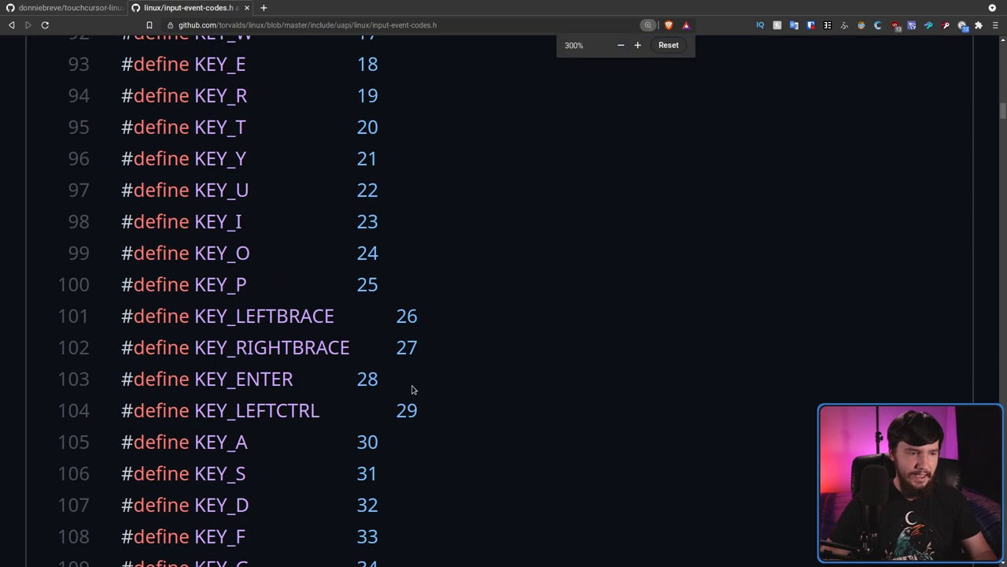
{"action": "left_click_drag", "start_coordinate": [245, 390], "coordinate": [194, 391]}
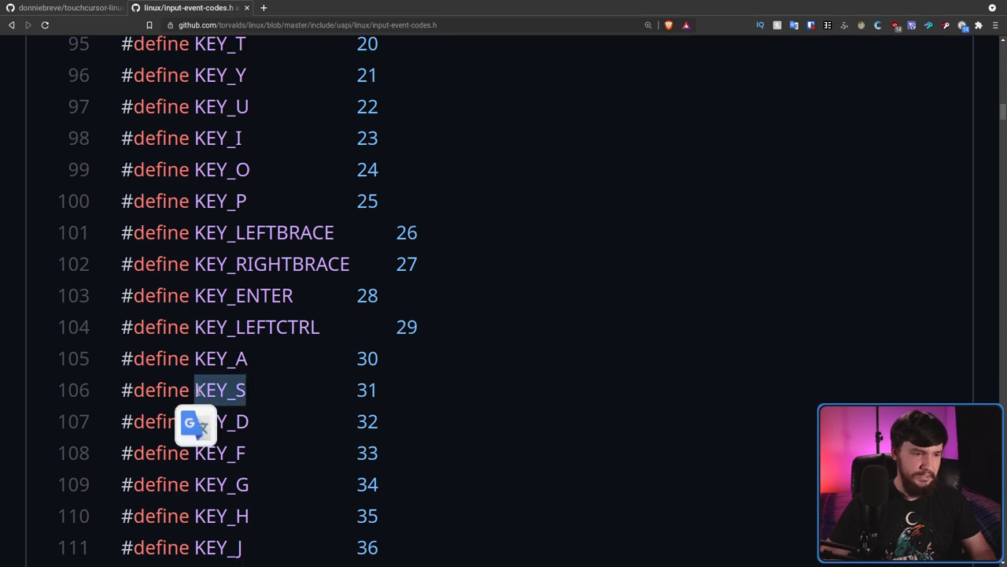
- Paste KEY_S on a new line below KEY_SLASH=KEY_MENU in touchcursor.conf
{"action": "key", "text": "super+f"}
{"action": "key", "text": "super+f"}
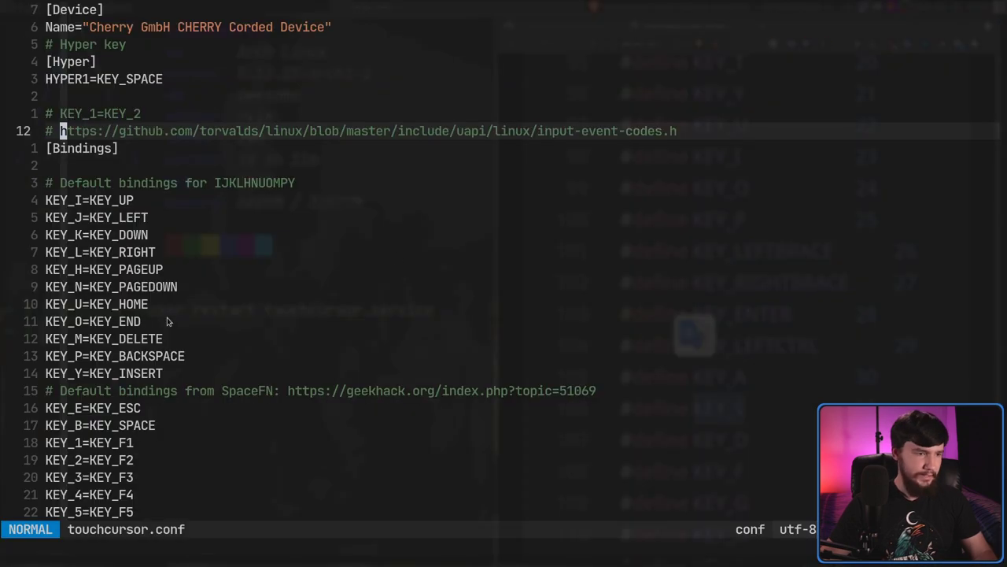
{"action": "scroll", "coordinate": [144, 249], "scroll_direction": "down", "scroll_amount": 4}
{"action": "left_click", "coordinate": [168, 444]}
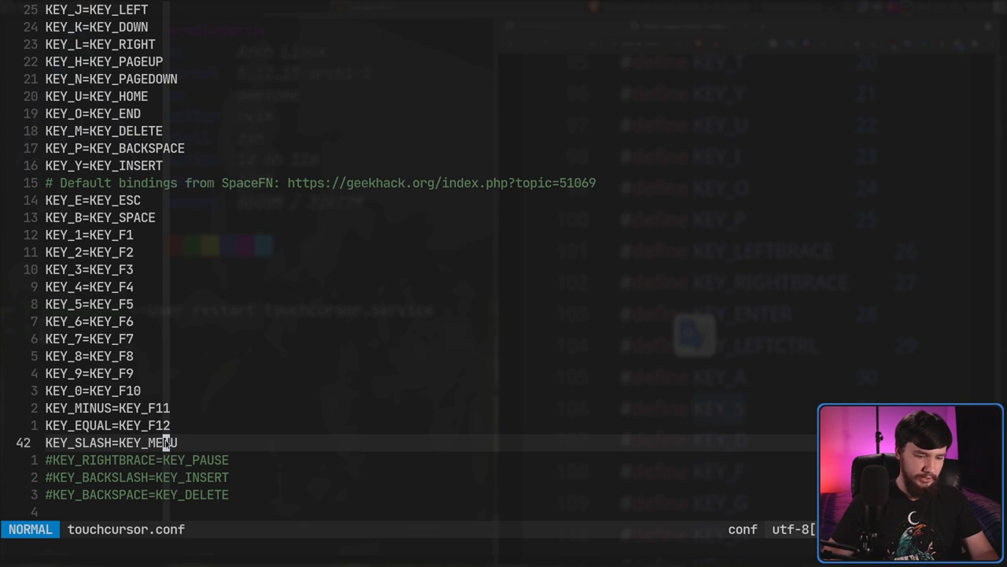
{"action": "key", "text": "o"}
{"action": "key", "text": "Escape"}
{"action": "type", "text": "pa"}
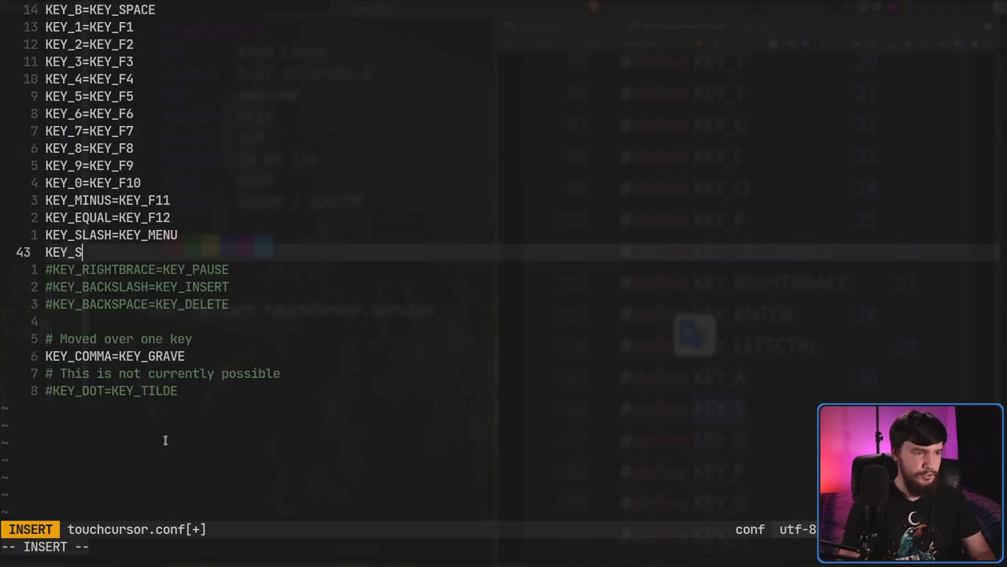
- Complete the new binding as KEY_S=KEY_L and save touchcursor.conf
{"action": "type", "text": "="}
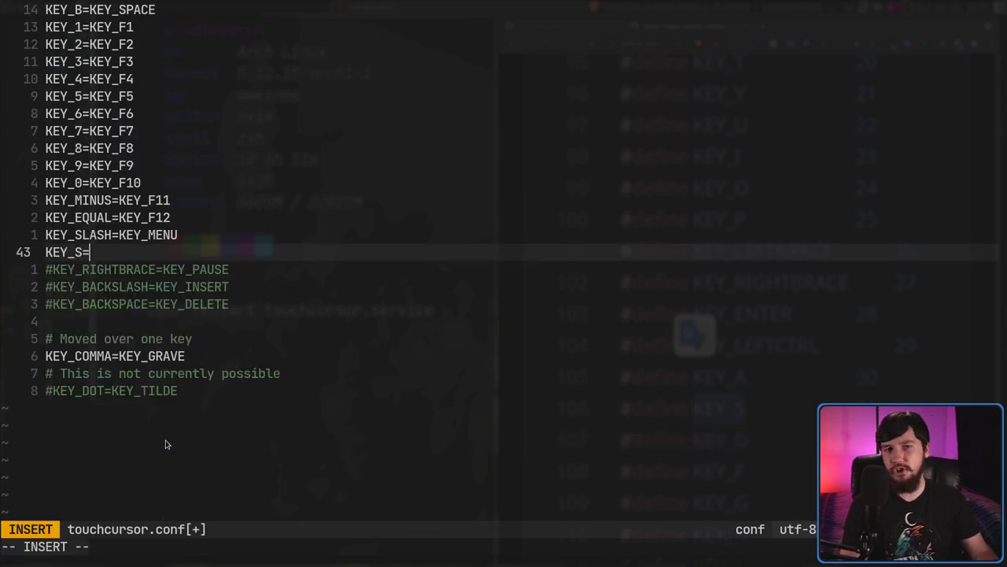
{"action": "type", "text": "KEY_"}
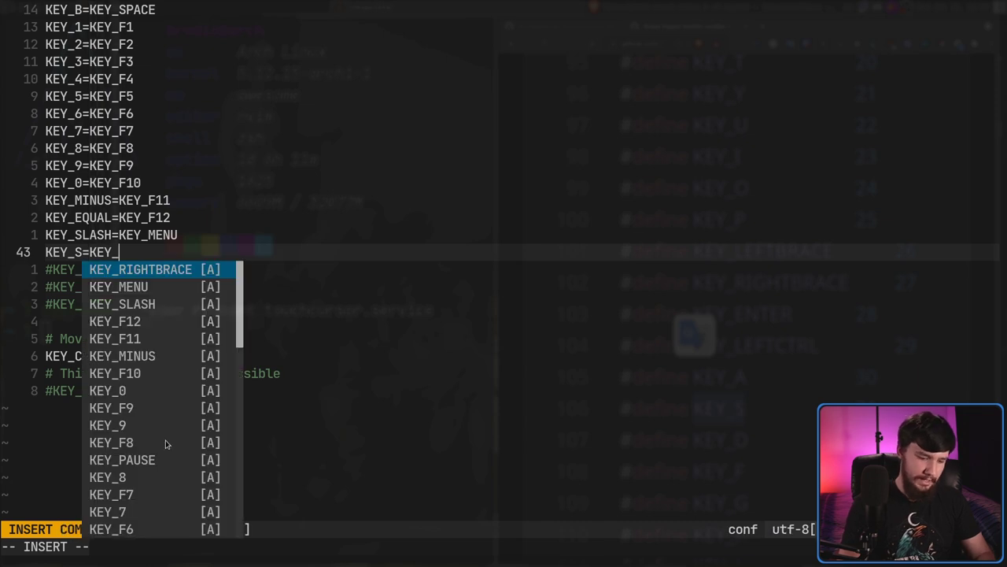
{"action": "type", "text": "L"}
{"action": "key", "text": "BackSpace"}
{"action": "type", "text": "L"}
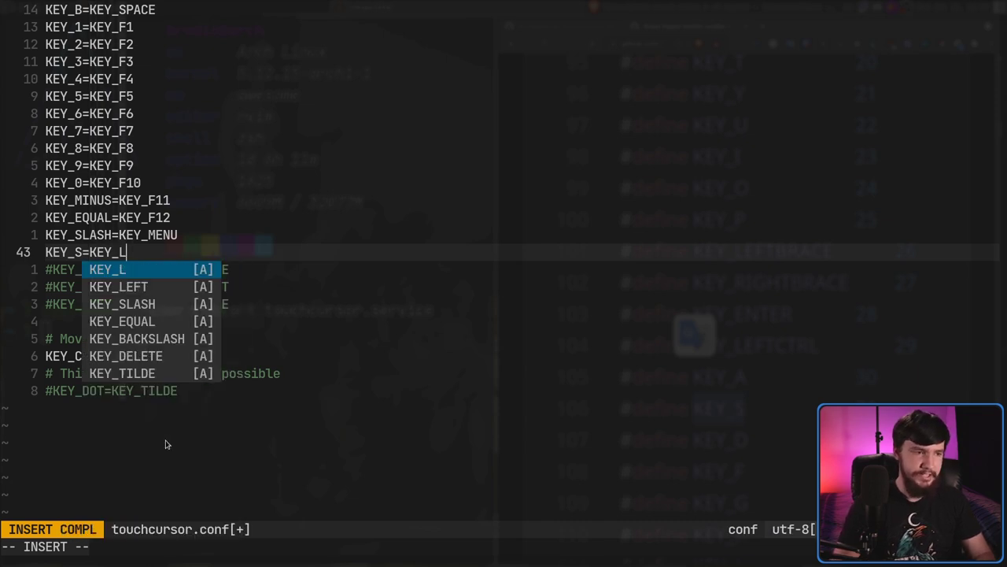
{"action": "key", "text": "Escape"}
{"action": "type", "text": ":w"}
{"action": "key", "text": "Return"}
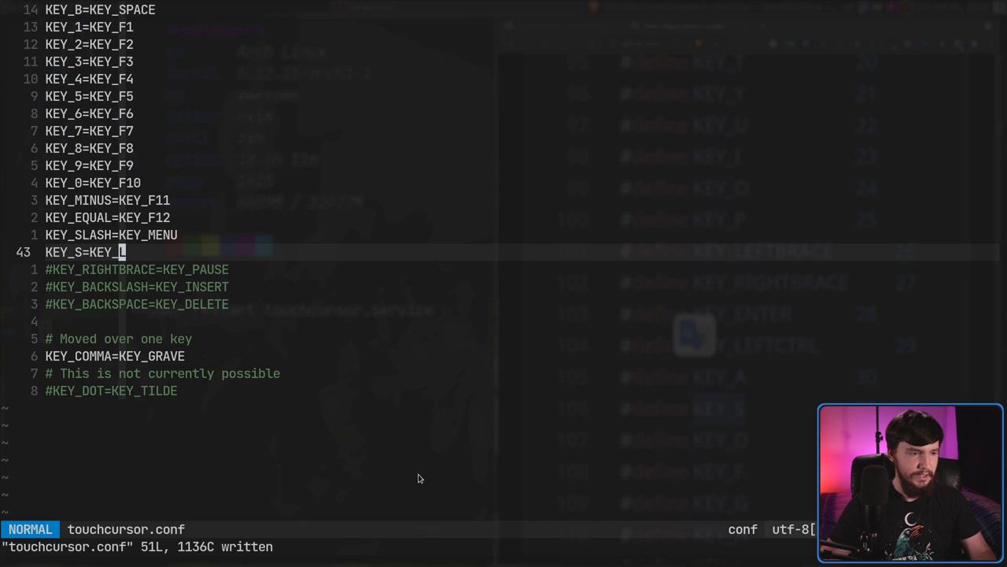
- Restart touchcursor.service again in the terminal to load the KEY_S binding
{"action": "key", "text": "super+f"}
{"action": "key", "text": "Up"}
{"action": "key", "text": "Return"}
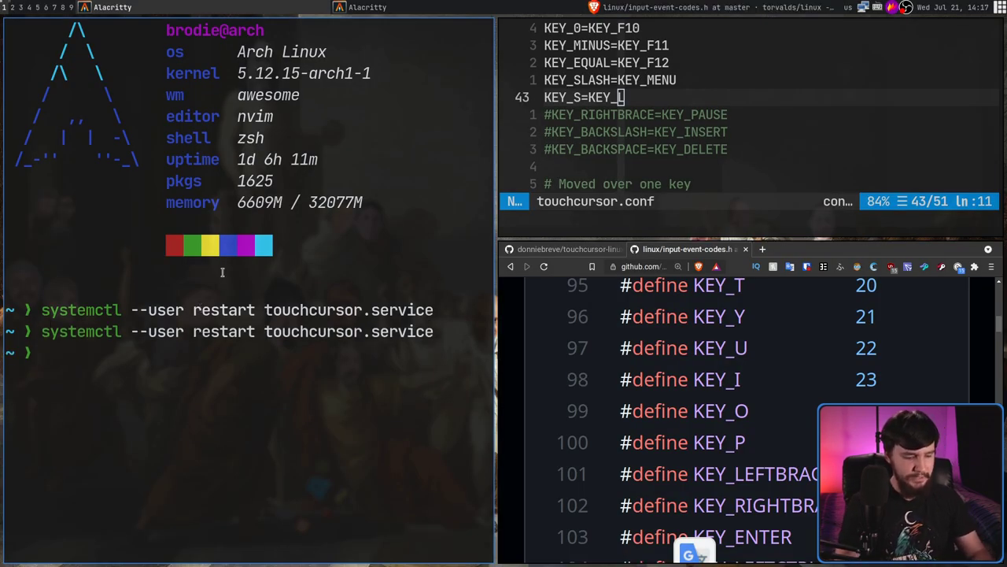
- Test the KEY_S binding at the terminal prompt by entering a run of l characters with the hyper key
{"action": "type", "text": "lllllll"}
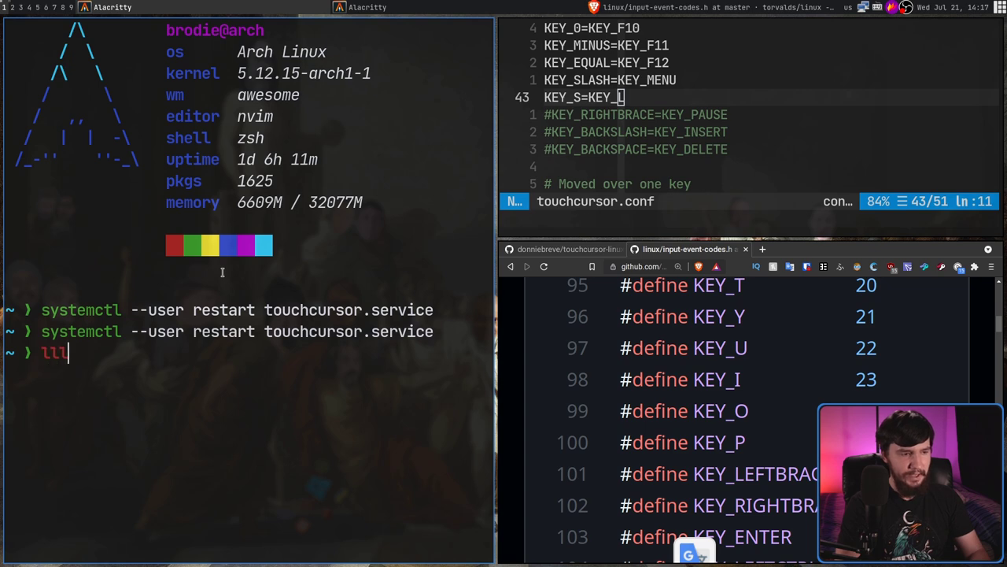
{"action": "type", "text": "lll"}
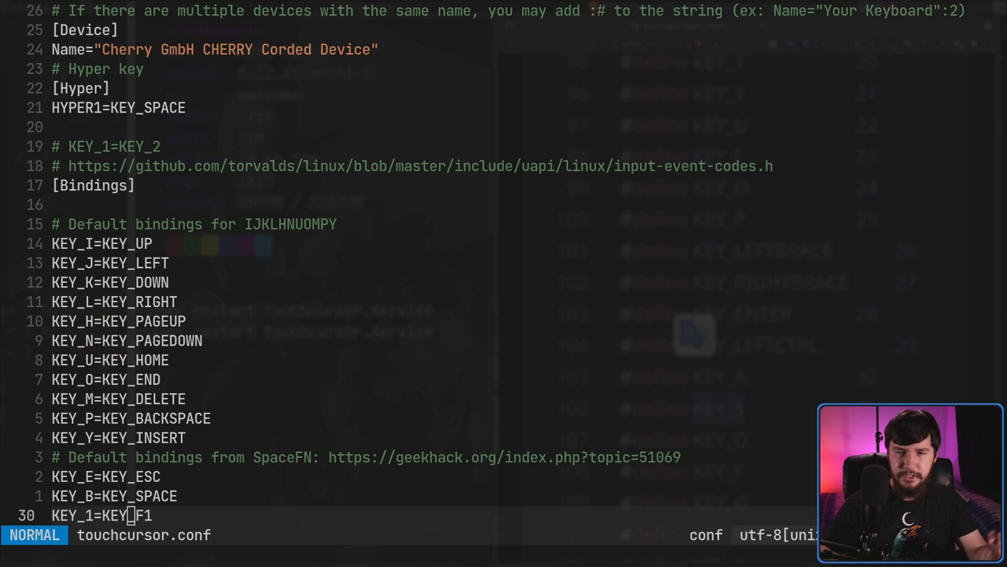
- Change the hyper key in touchcursor.conf to HYPER1=KEY_V and save the file
{"action": "scroll", "coordinate": [59, 185], "scroll_direction": "up", "scroll_amount": 1}
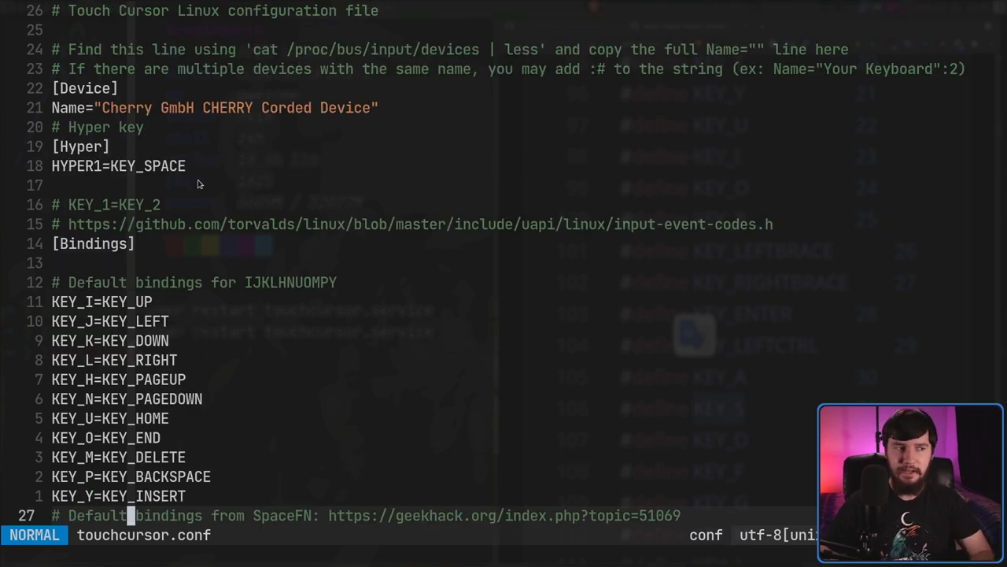
{"action": "left_click_drag", "start_coordinate": [111, 166], "coordinate": [182, 166]}
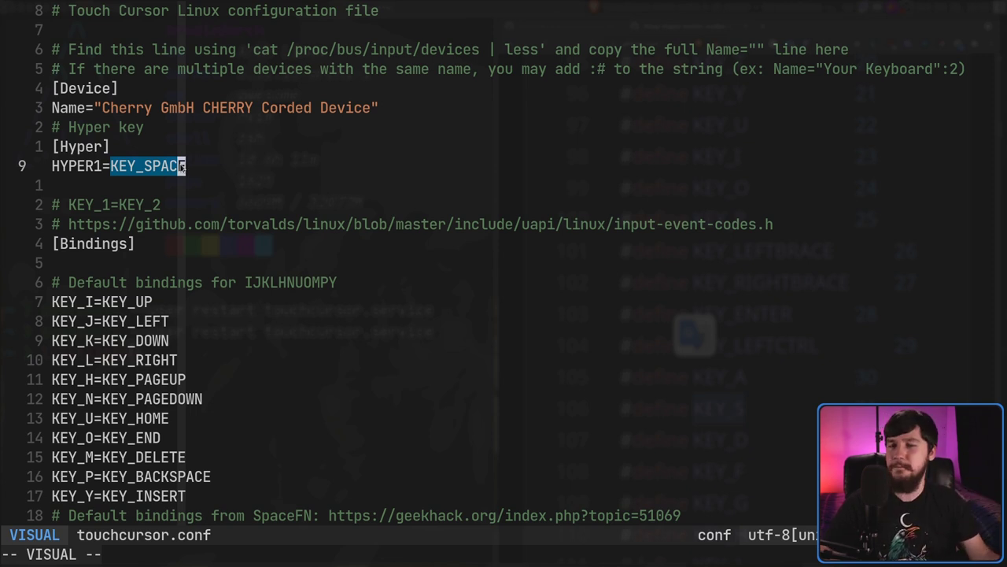
{"action": "left_click", "coordinate": [194, 167]}
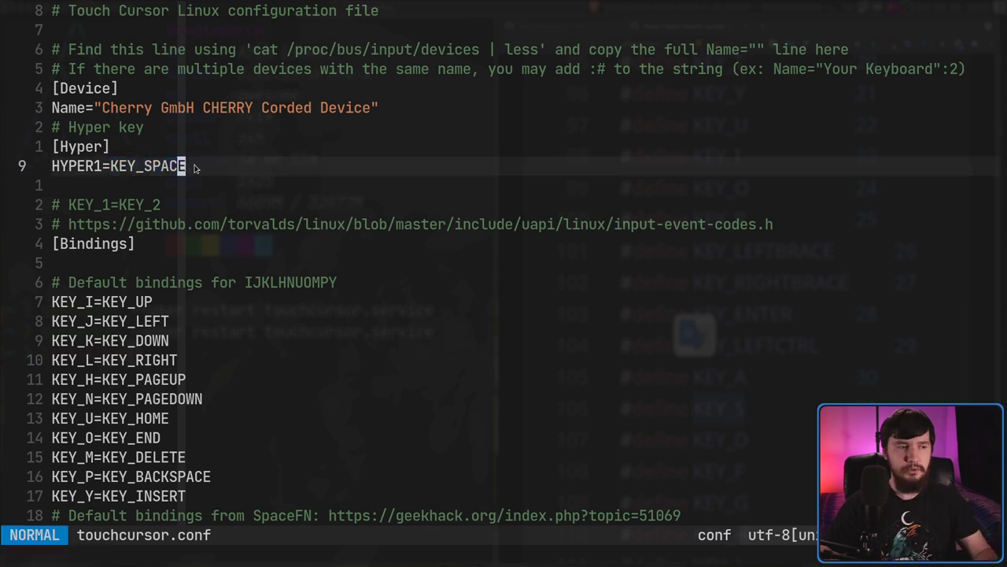
{"action": "key", "text": "s"}
{"action": "key", "text": "BackSpace"}
{"action": "key", "text": "BackSpace"}
{"action": "key", "text": "BackSpace"}
{"action": "key", "text": "BackSpace"}
{"action": "type", "text": "V"}
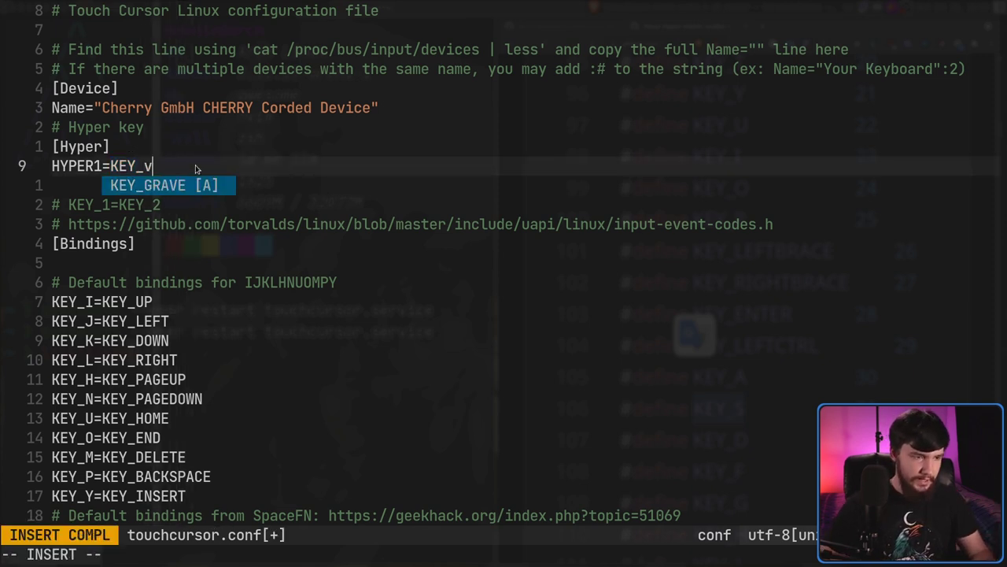
{"action": "key", "text": "Escape"}
{"action": "type", "text": ":w"}
{"action": "key", "text": "Return"}
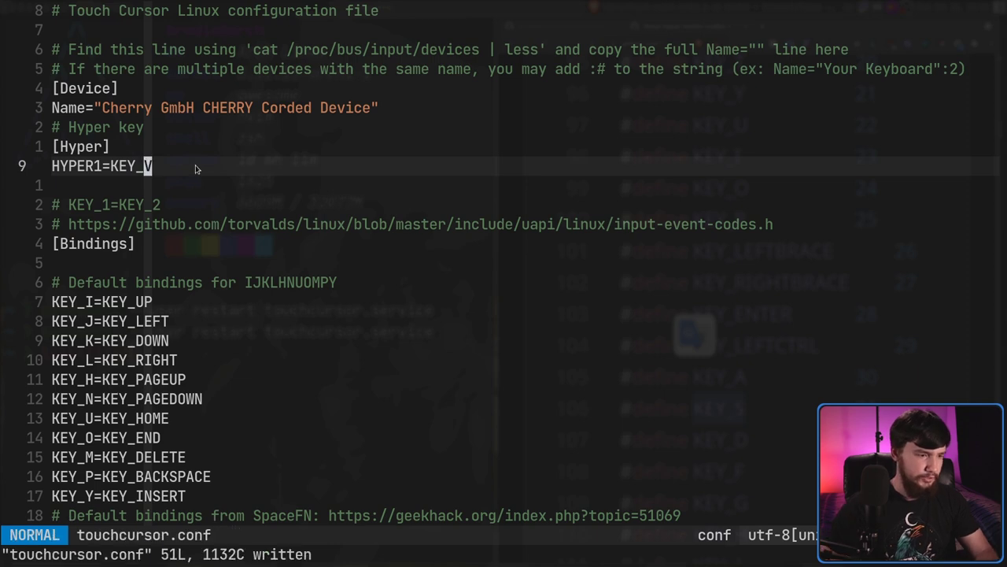
- Clear the test characters from the terminal prompt and restart touchcursor.service to load the new hyper key
{"action": "key", "text": "super+f"}
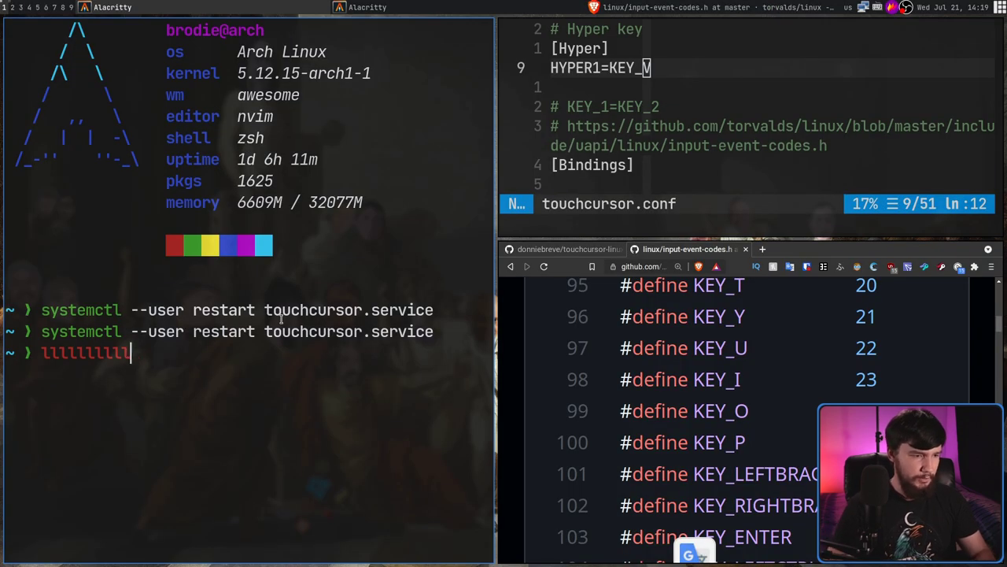
{"action": "key", "text": "BackSpace"}
{"action": "key", "text": "BackSpace"}
{"action": "key", "text": "BackSpace"}
{"action": "key", "text": "BackSpace"}
{"action": "key", "text": "BackSpace"}
{"action": "key", "text": "BackSpace"}
{"action": "key", "text": "BackSpace"}
{"action": "key", "text": "BackSpace"}
{"action": "key", "text": "BackSpace"}
{"action": "key", "text": "BackSpace"}
{"action": "key", "text": "Up"}
{"action": "key", "text": "Return"}
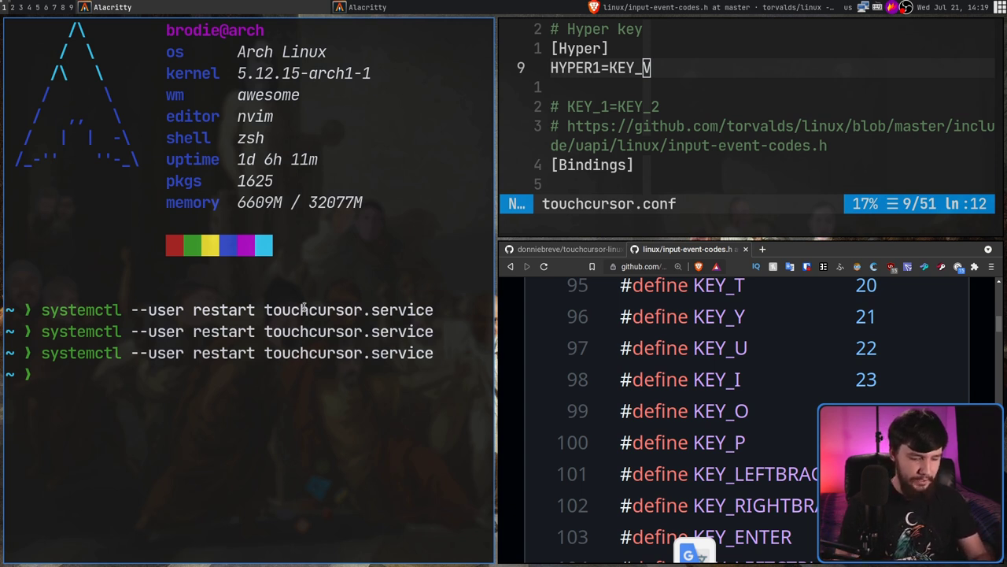
- Test the KEY_V hyper key at the terminal prompt by producing a run of l characters
{"action": "type", "text": "l"}
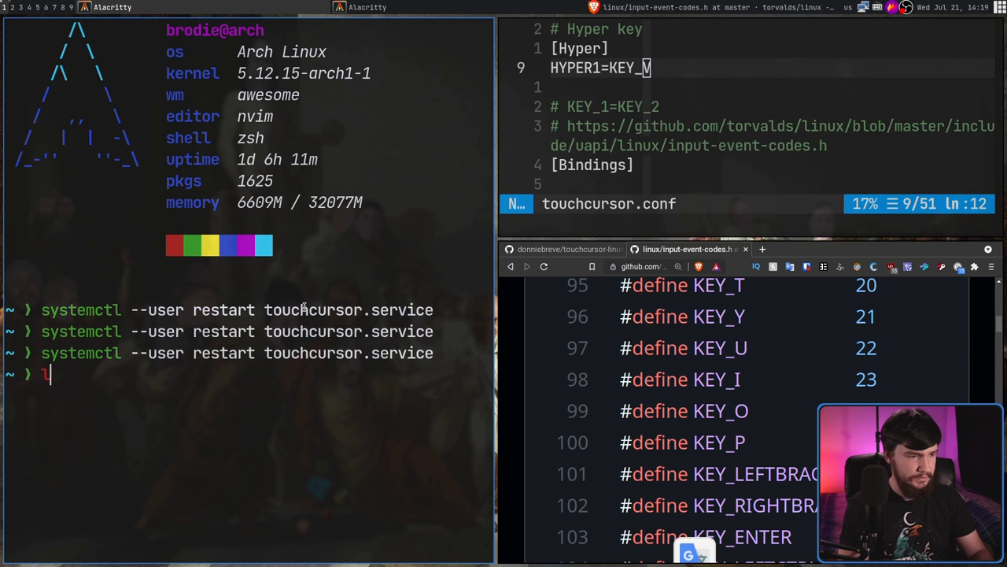
{"action": "type", "text": "lllllll"}
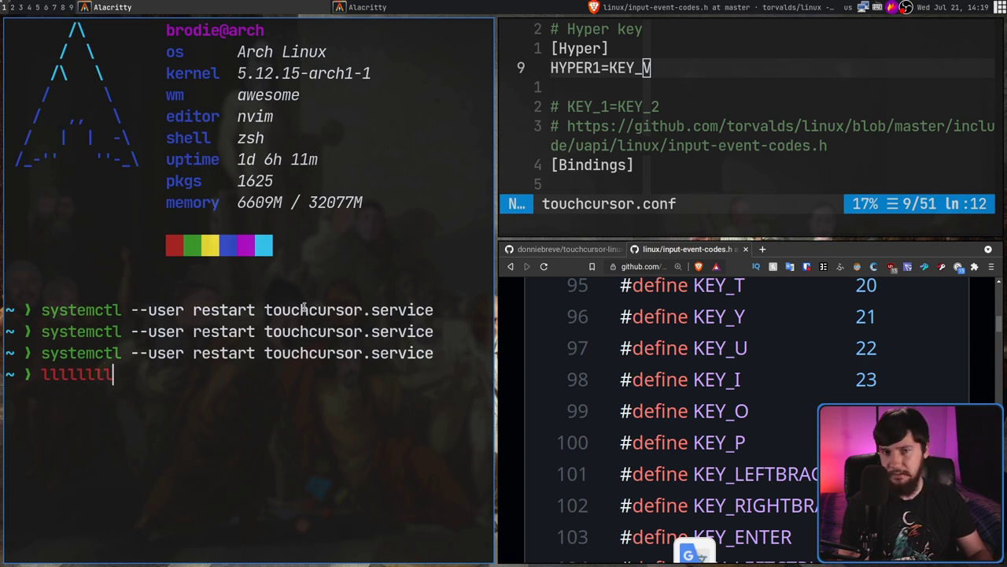
- Examine the default arrow bindings from KEY_I=KEY_UP to KEY_L=KEY_RIGHT in touchcursor.conf
{"action": "key", "text": "super+f"}
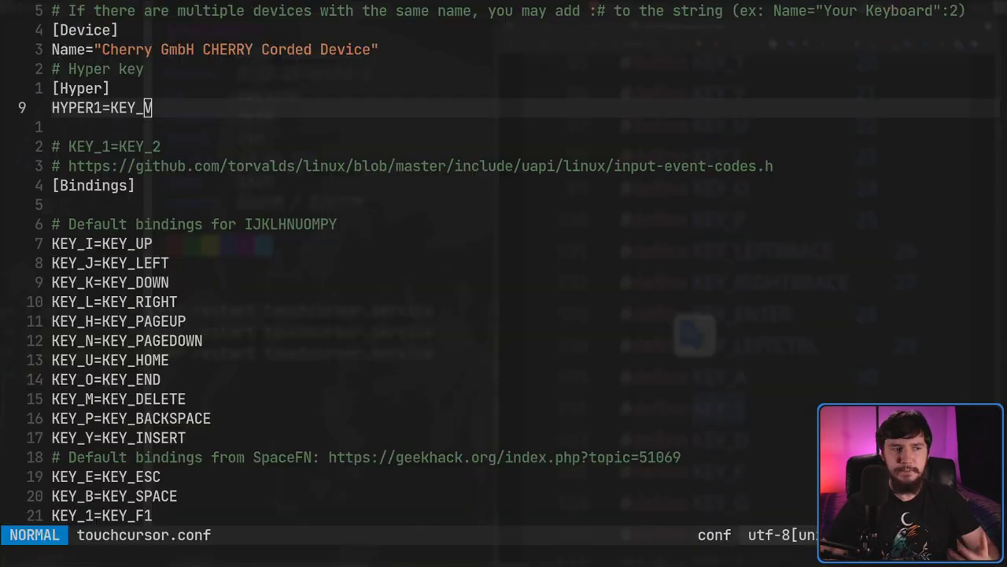
{"action": "left_click_drag", "start_coordinate": [173, 305], "coordinate": [45, 250]}
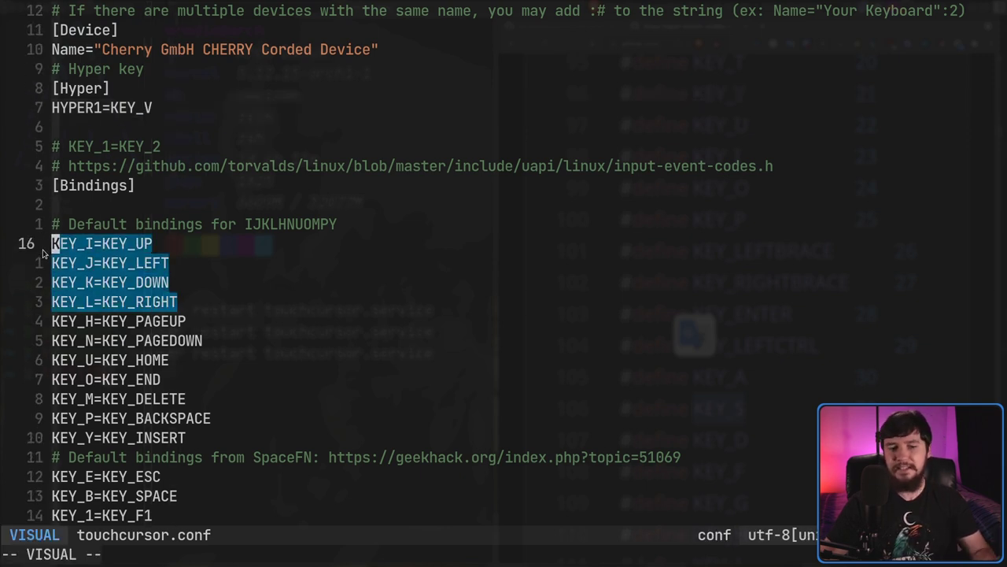
{"action": "left_click", "coordinate": [164, 263]}
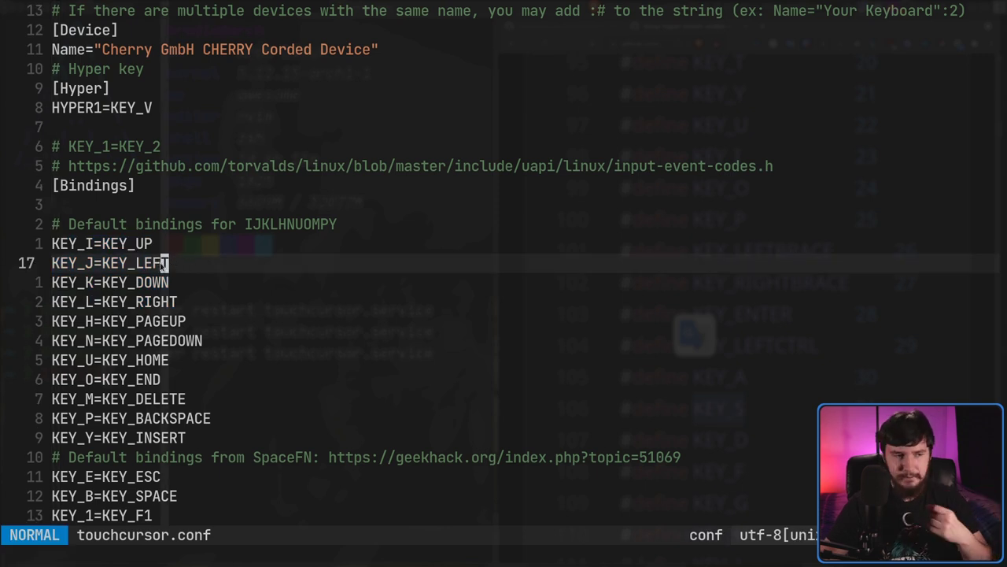
{"action": "key", "text": "j"}
{"action": "key", "text": "j"}
{"action": "key", "text": "j"}
{"action": "key", "text": "shift+a"}
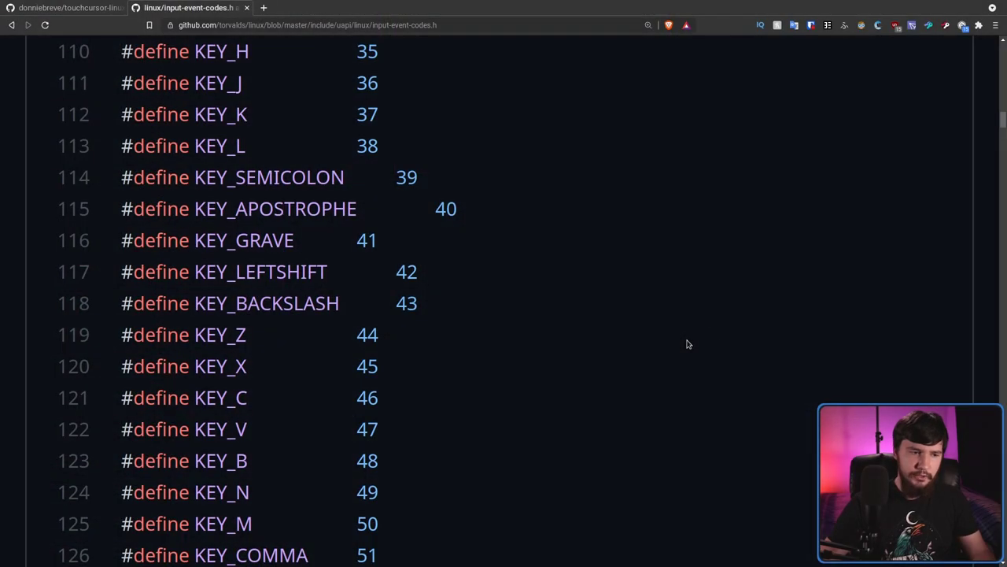
- Look through the key codes in input-event-codes.h for the extended function keys from KEY_F13 onward
{"action": "scroll", "coordinate": [712, 340], "scroll_direction": "down", "scroll_amount": 2}
{"action": "scroll", "coordinate": [712, 340], "scroll_direction": "down", "scroll_amount": 12}
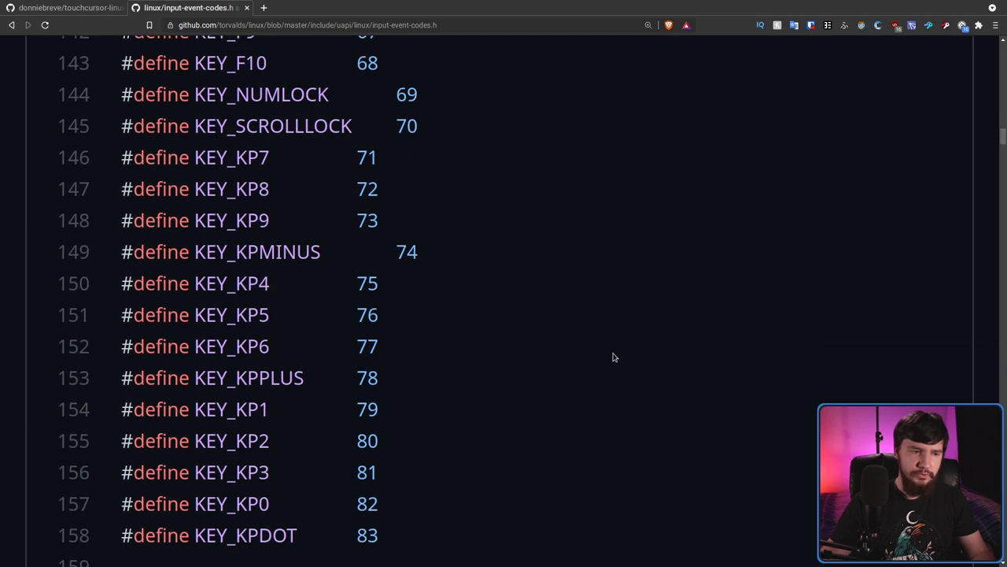
{"action": "scroll", "coordinate": [613, 362], "scroll_direction": "up", "scroll_amount": 3}
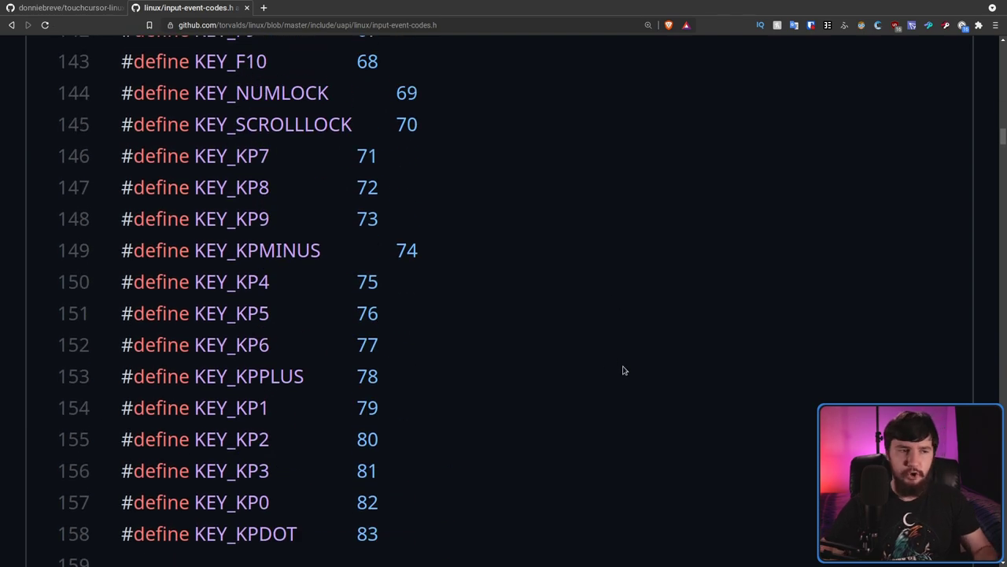
{"action": "scroll", "coordinate": [606, 372], "scroll_direction": "up", "scroll_amount": 1}
{"action": "scroll", "coordinate": [606, 375], "scroll_direction": "up", "scroll_amount": 3}
{"action": "scroll", "coordinate": [604, 376], "scroll_direction": "down", "scroll_amount": 13}
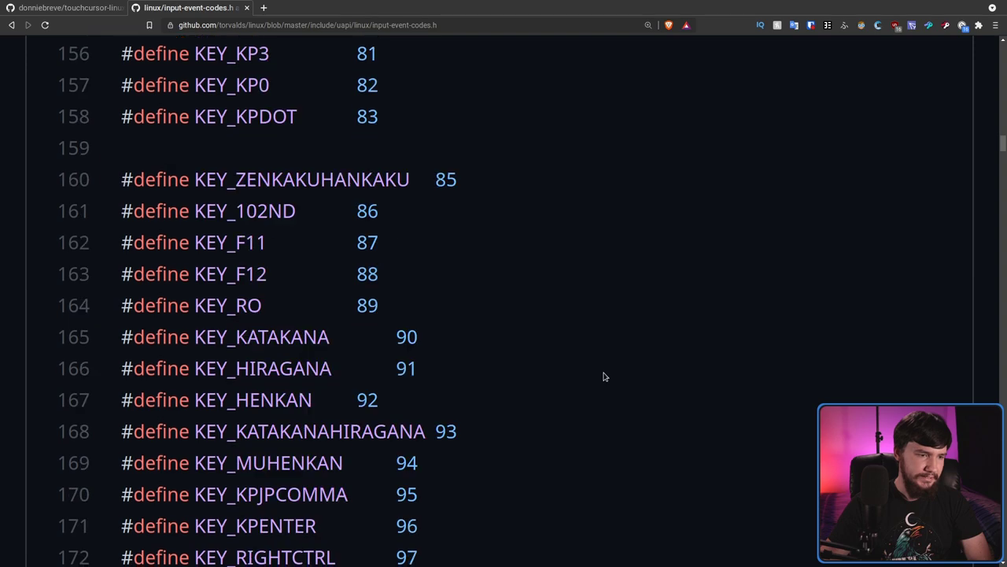
{"action": "scroll", "coordinate": [603, 378], "scroll_direction": "down", "scroll_amount": 8}
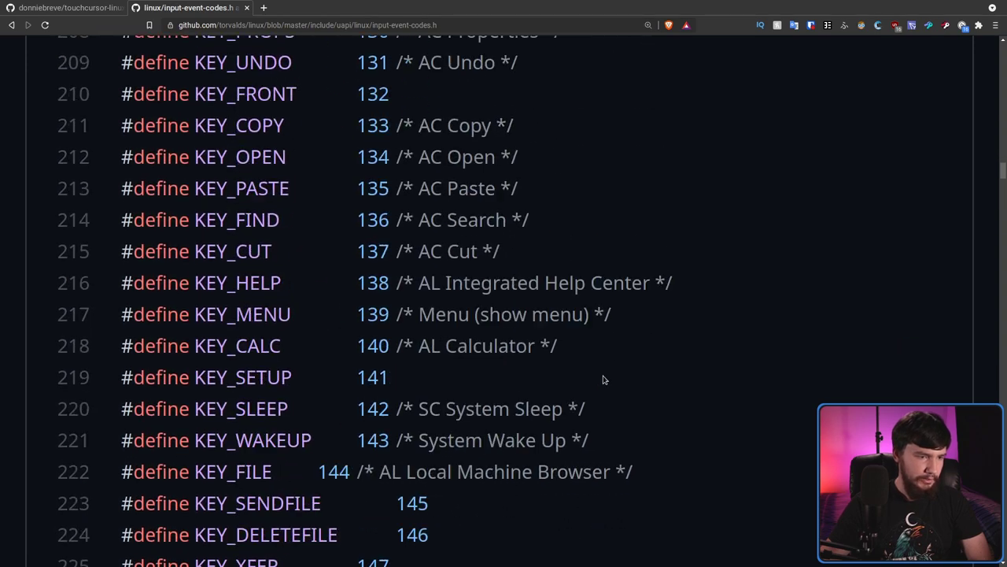
{"action": "scroll", "coordinate": [604, 380], "scroll_direction": "down", "scroll_amount": 15}
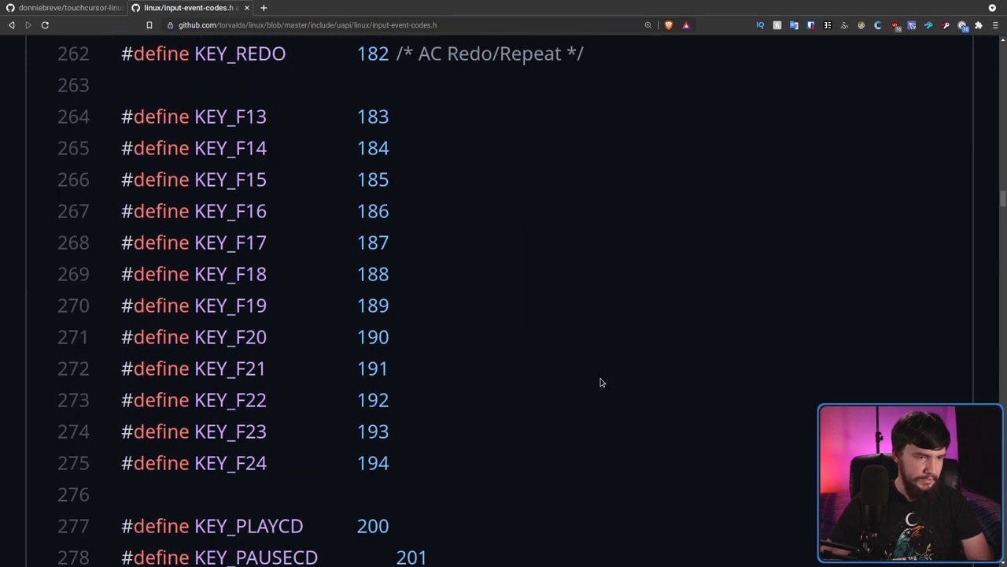
{"action": "scroll", "coordinate": [601, 382], "scroll_direction": "down", "scroll_amount": 1}
{"action": "scroll", "coordinate": [393, 252], "scroll_direction": "up", "scroll_amount": 1}
- Examine the KEY_F13 to KEY_F24 definitions in input-event-codes.h, highlighting them as possible binding keys
{"action": "left_click_drag", "start_coordinate": [234, 117], "coordinate": [355, 116]}
{"action": "left_click_drag", "start_coordinate": [236, 147], "coordinate": [267, 148]}
{"action": "left_click_drag", "start_coordinate": [236, 181], "coordinate": [315, 181]}
{"action": "left_click", "coordinate": [277, 368]}
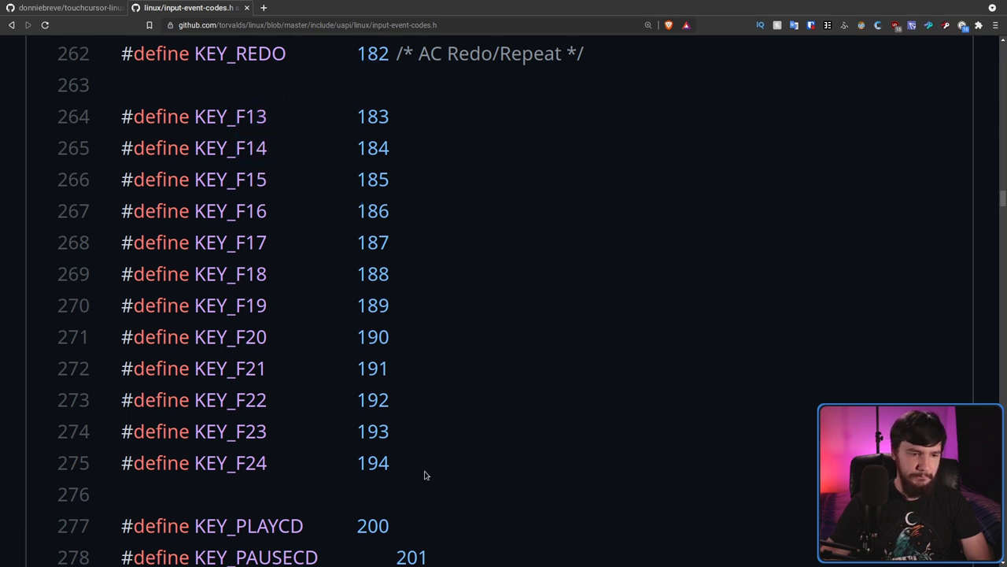
{"action": "left_click_drag", "start_coordinate": [424, 474], "coordinate": [122, 126]}
{"action": "left_click", "coordinate": [182, 117]}
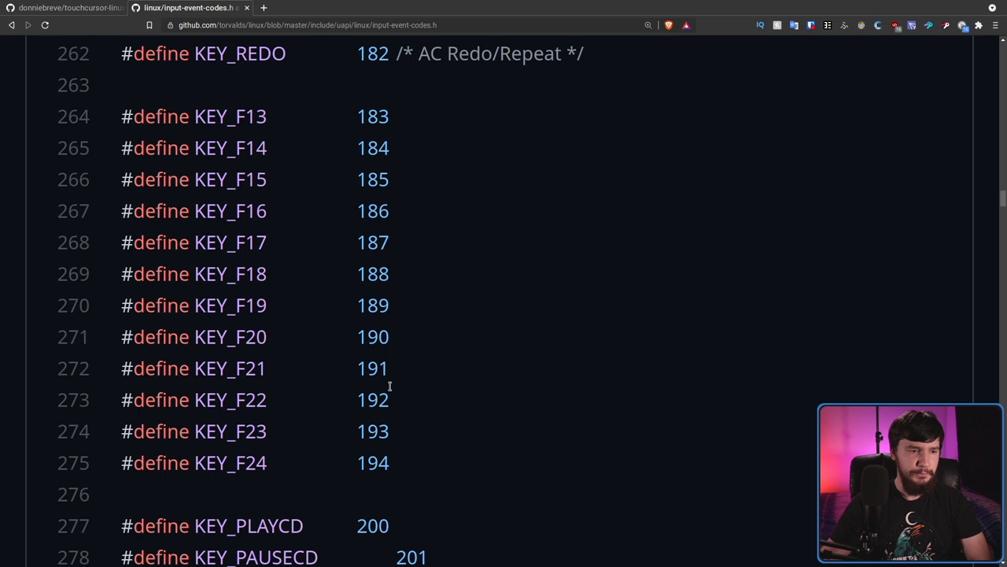
{"action": "left_click_drag", "start_coordinate": [424, 445], "coordinate": [133, 117]}
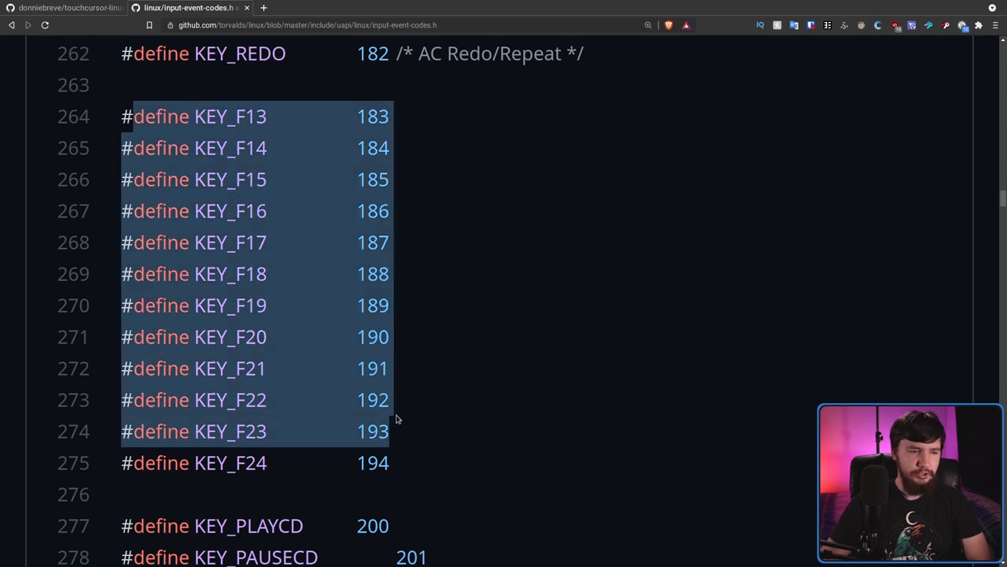
{"action": "left_click_drag", "start_coordinate": [418, 450], "coordinate": [124, 126]}
{"action": "left_click", "coordinate": [207, 135]}
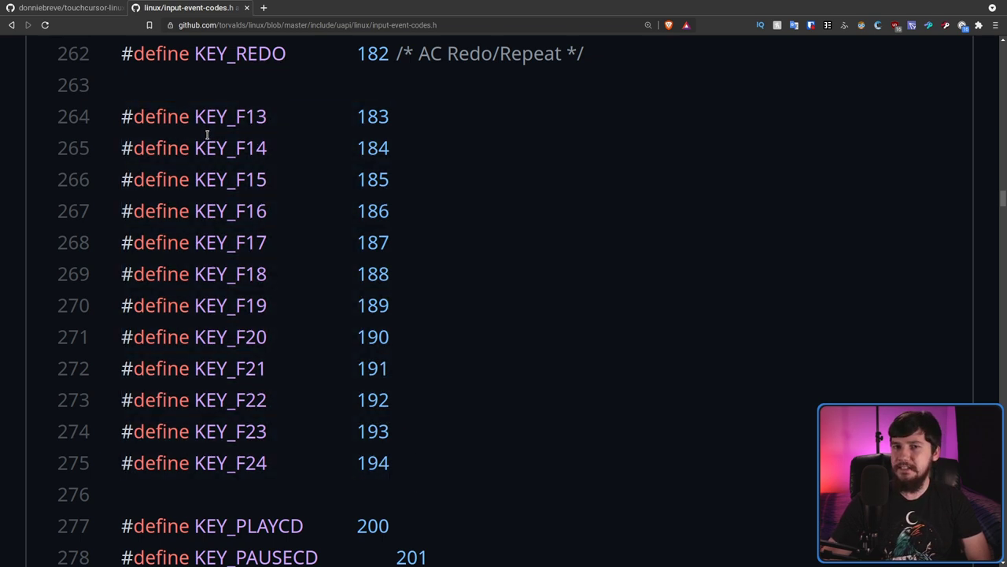